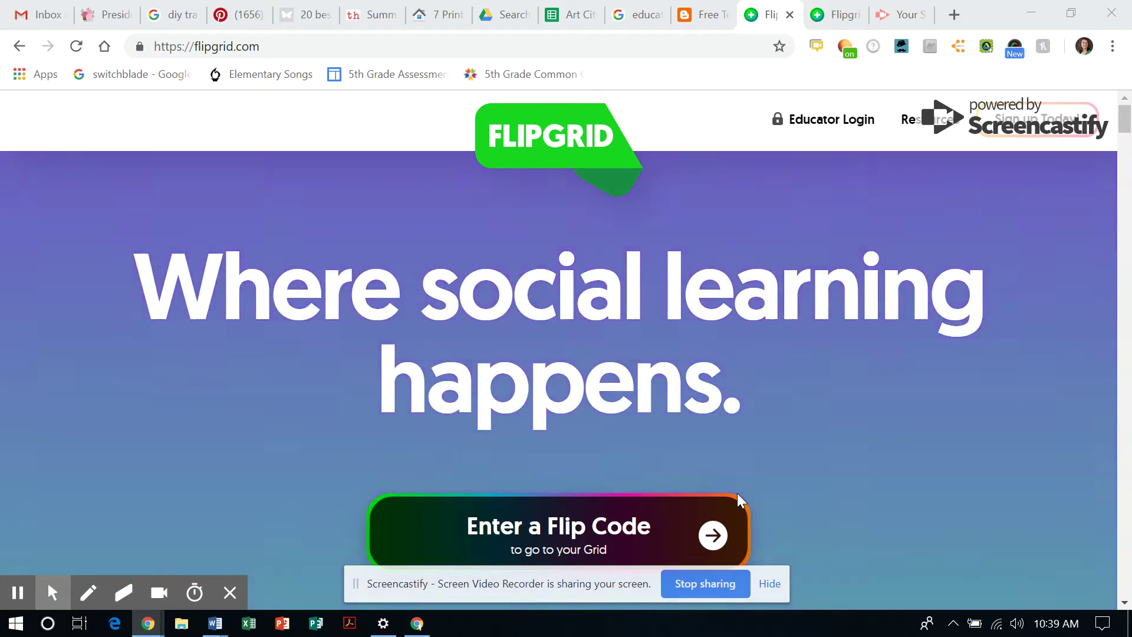
# Switch to the admin browser tab showing the My Grids dashboard with its four grids
pyautogui.moveTo(736, 494); pyautogui.dragTo(848, 326)
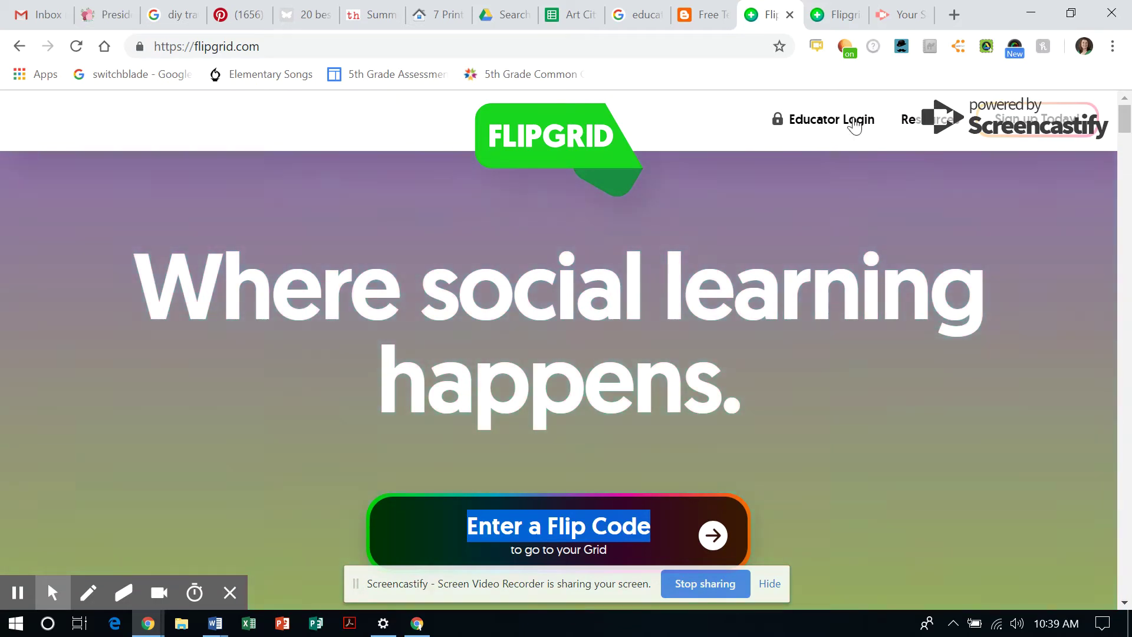
pyautogui.click(830, 27)
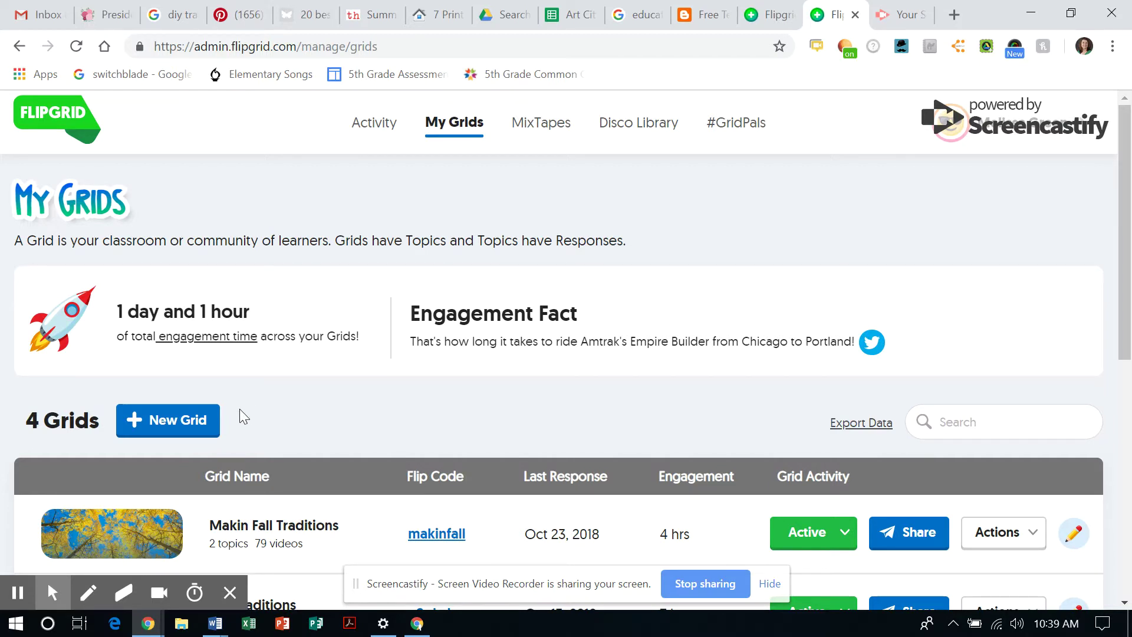
# Begin a New Grid and choose School Email Domain as its community type
pyautogui.click(177, 420)
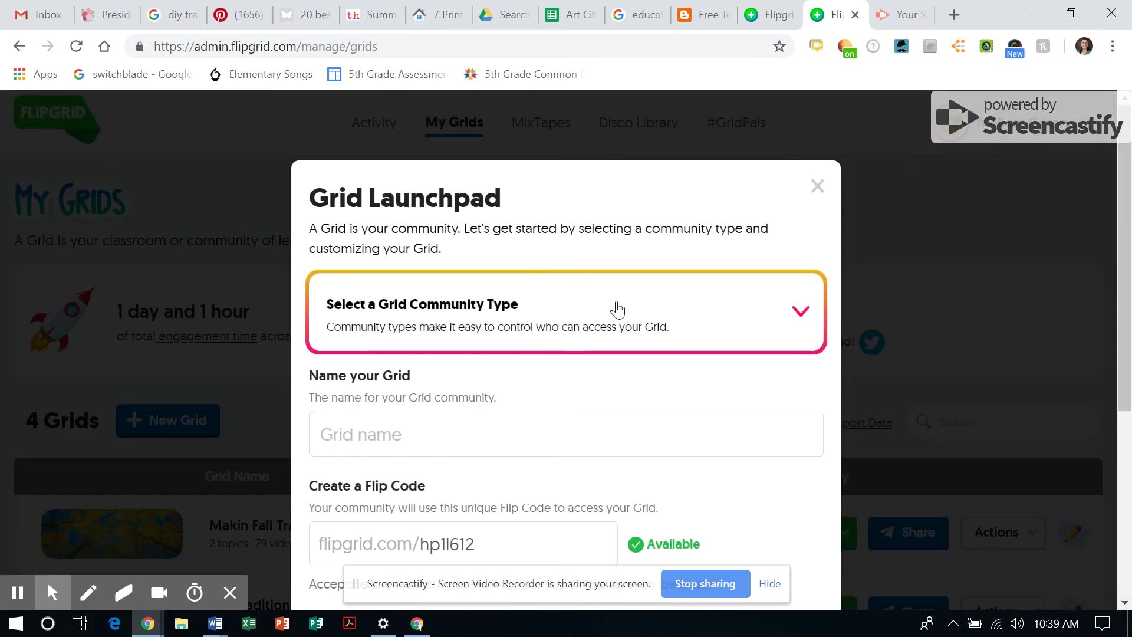
pyautogui.click(617, 309)
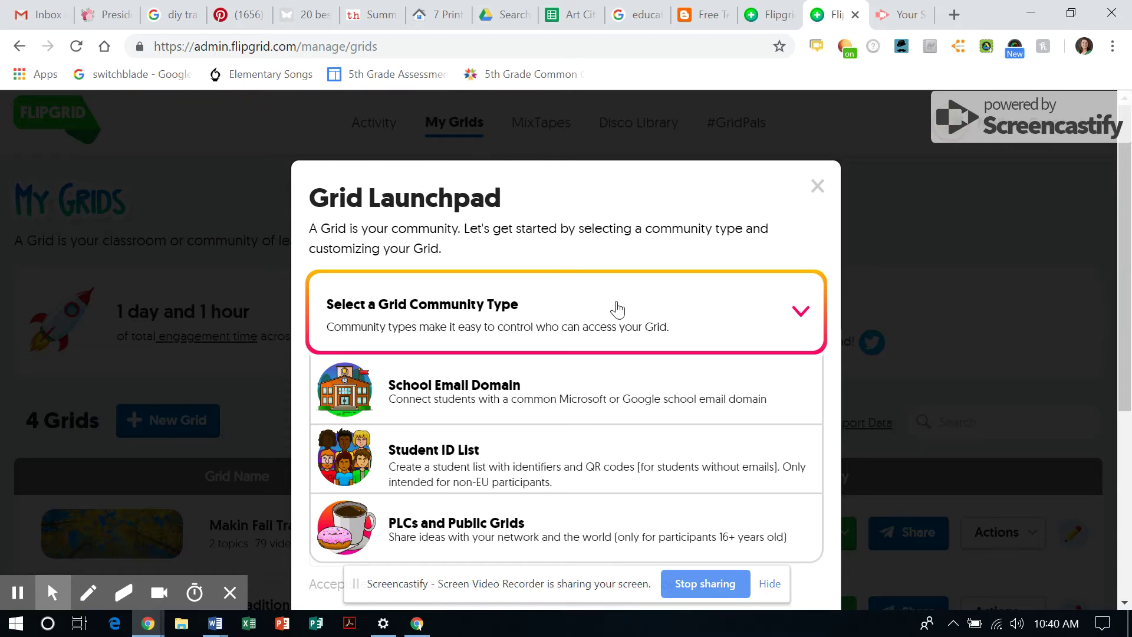
pyautogui.click(497, 393)
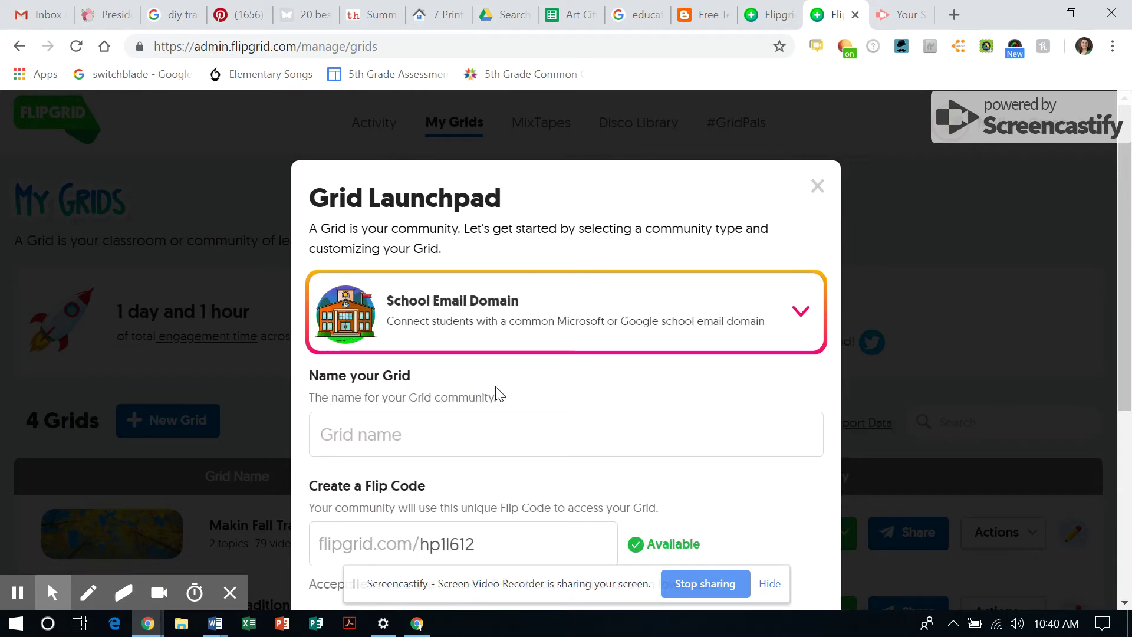
pyautogui.scroll(-2, 488, 433)
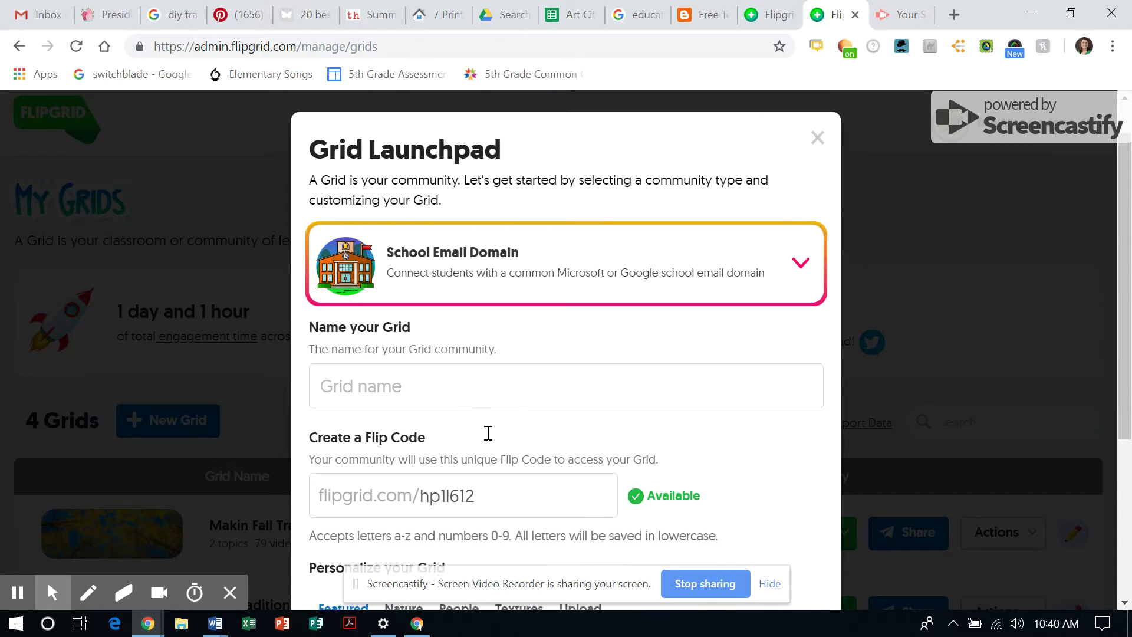
pyautogui.scroll(-1, 488, 439)
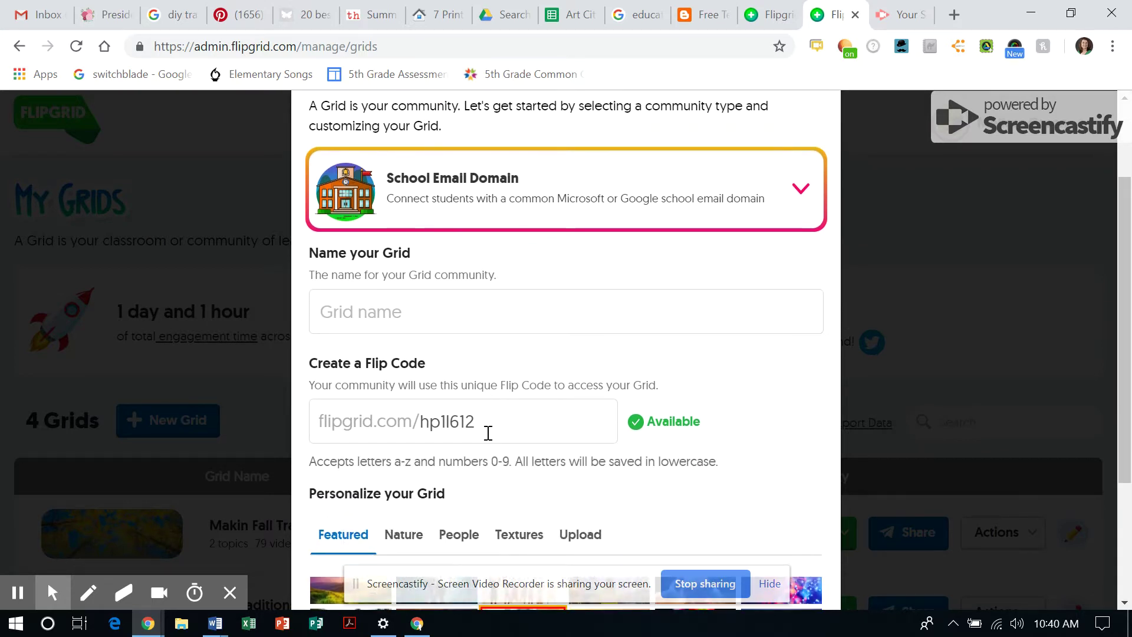
pyautogui.click(525, 318)
pyautogui.write('G')
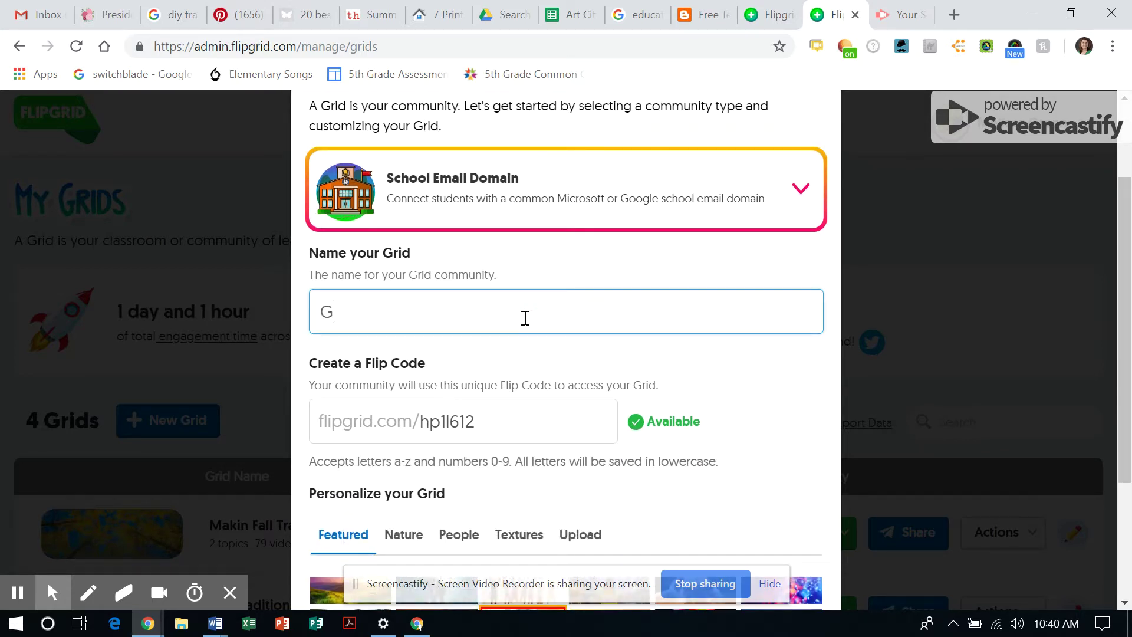
pyautogui.write('reen Fall Traditions')
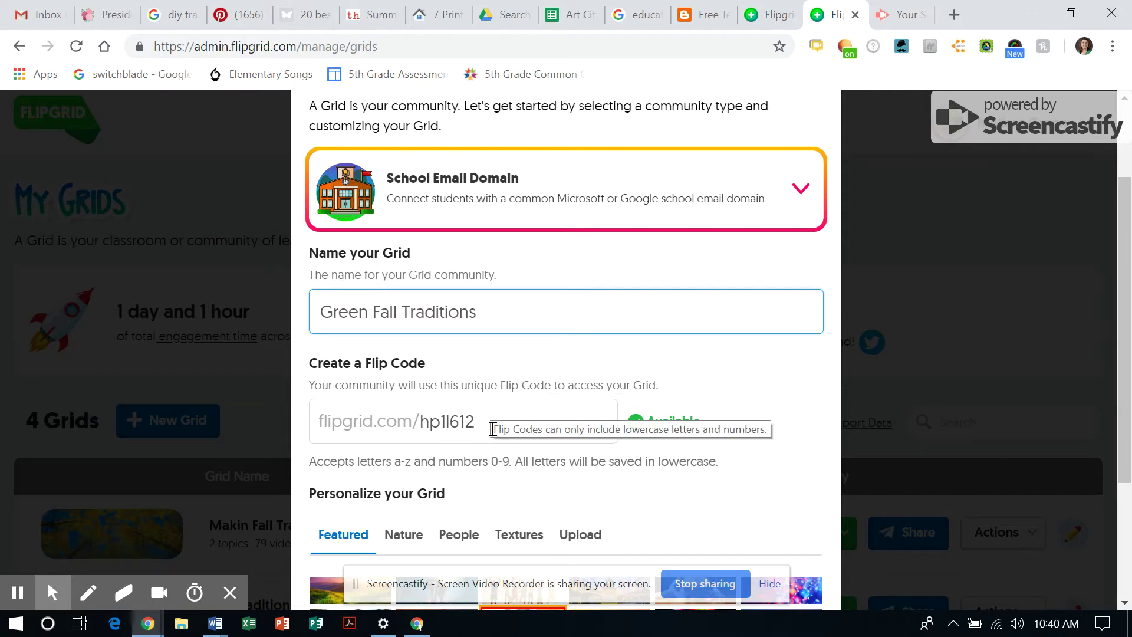
pyautogui.click(488, 423)
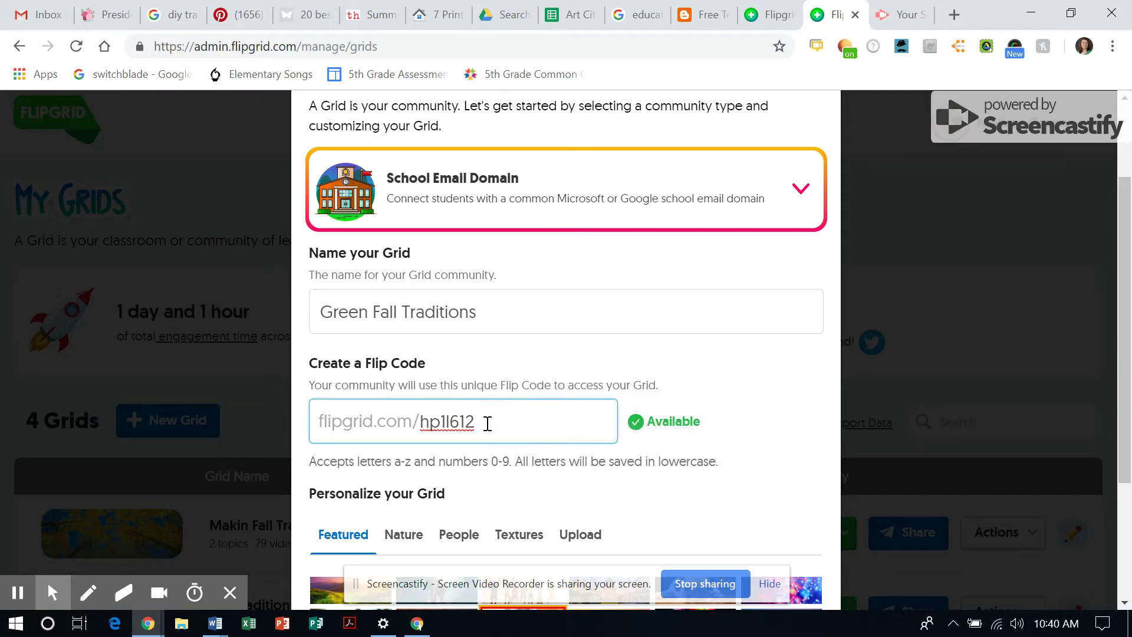
pyautogui.scroll(-1, 488, 428)
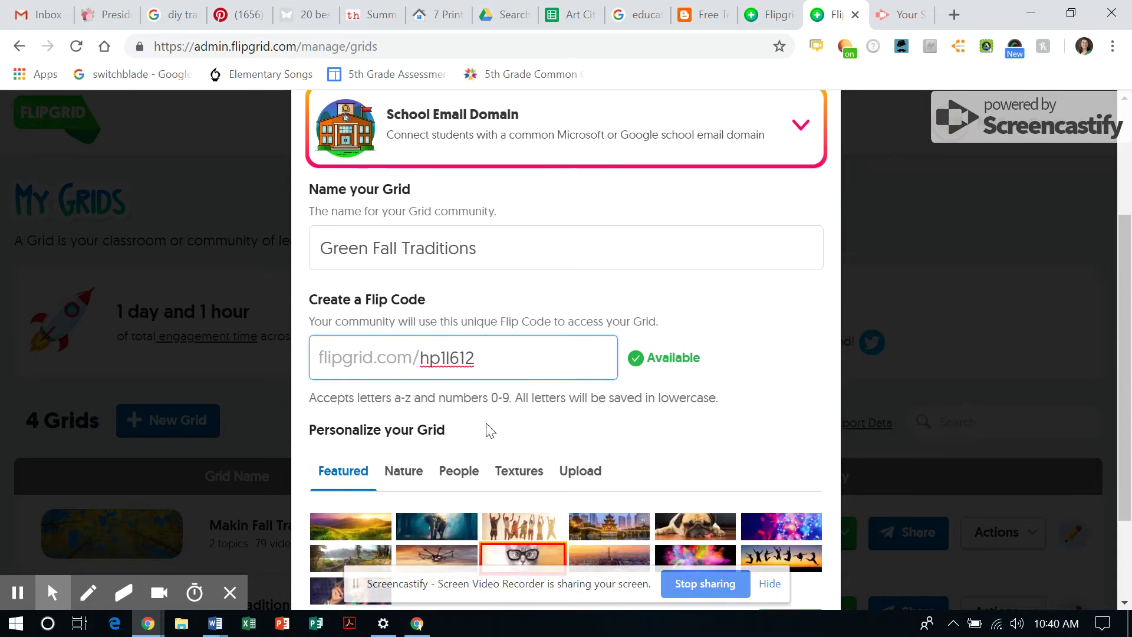
pyautogui.press('BackSpace')
pyautogui.press('BackSpace')
pyautogui.press('BackSpace')
pyautogui.press('BackSpace')
pyautogui.press('BackSpace')
pyautogui.press('BackSpace')
pyautogui.press('BackSpace')
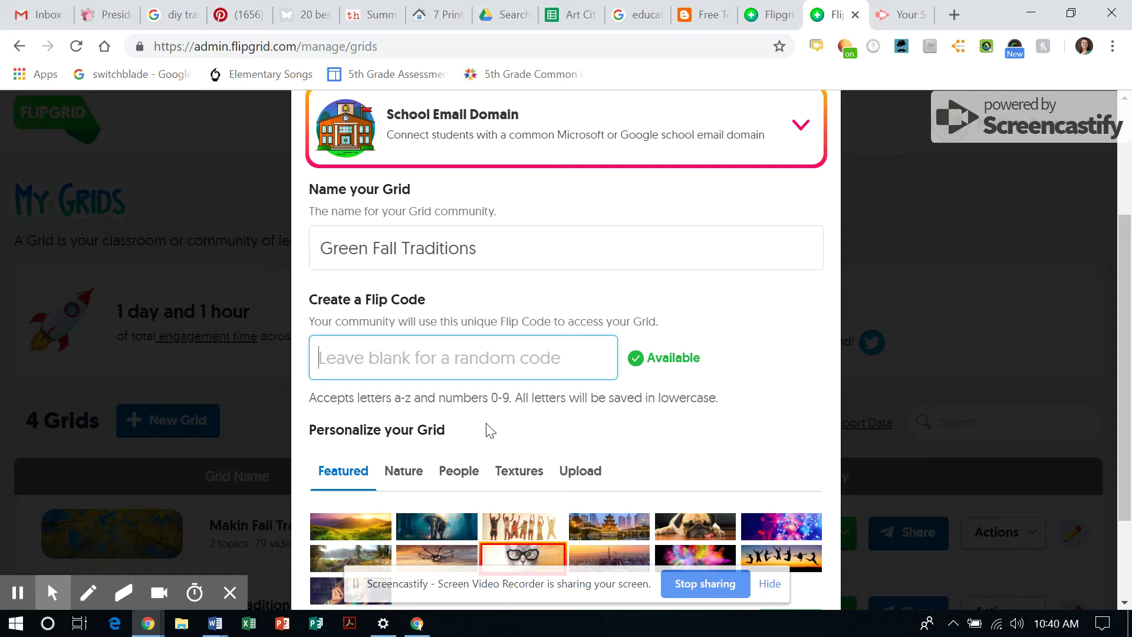
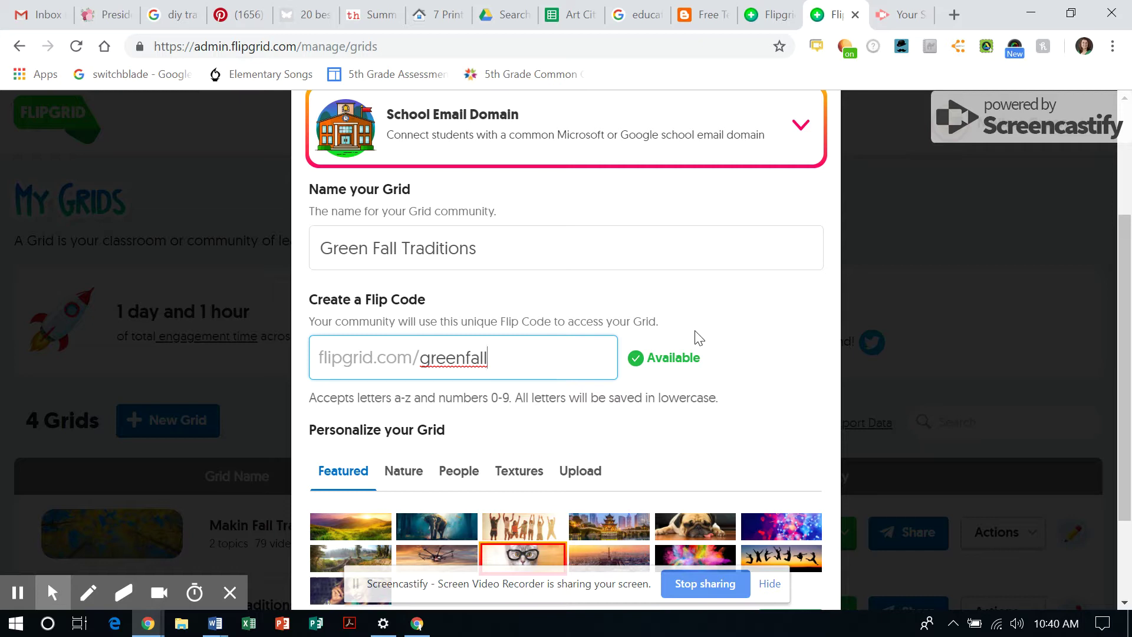
# Choose the yellow autumn trees Nature image and continue to the email-domain step
pyautogui.scroll(-1, 699, 338)
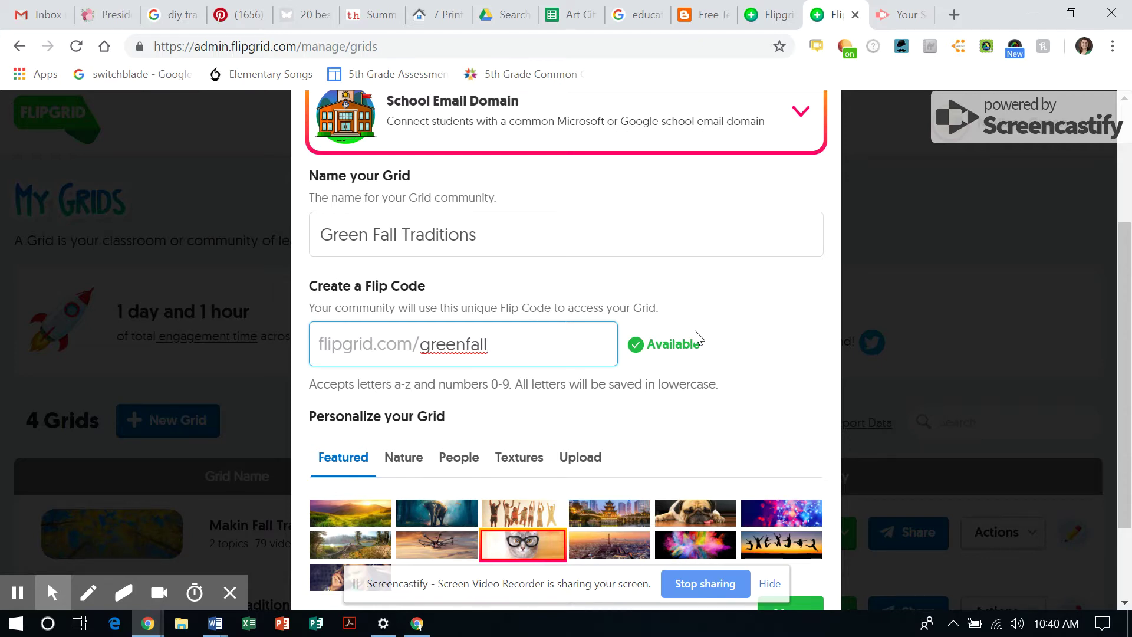
pyautogui.scroll(-3, 699, 338)
pyautogui.scroll(-1, 699, 338)
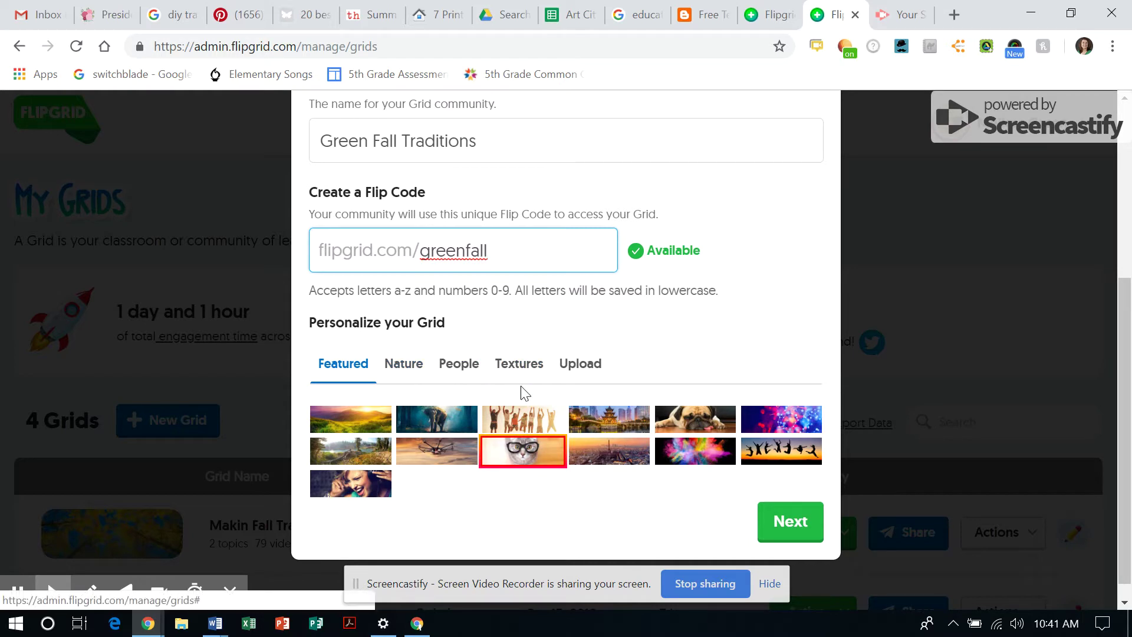
pyautogui.click(395, 366)
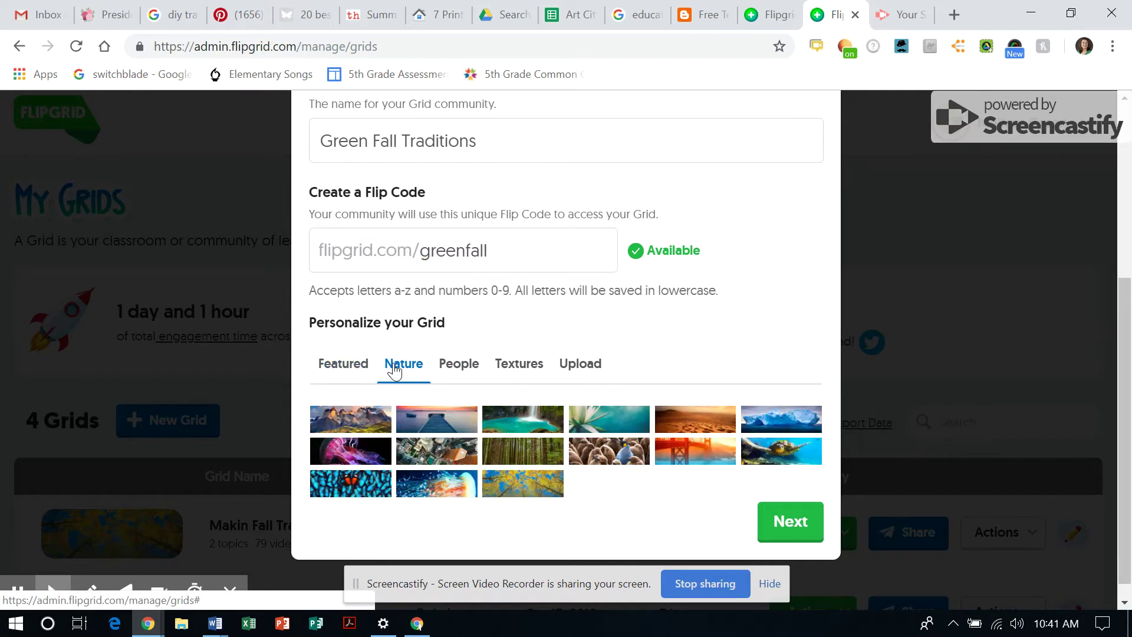
pyautogui.click(530, 484)
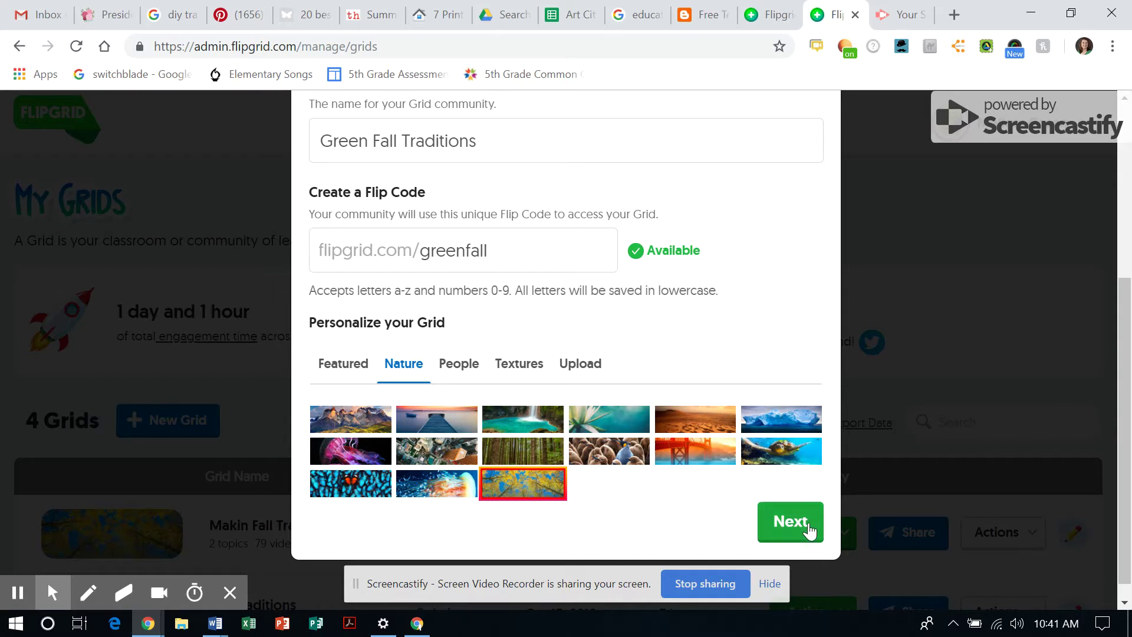
pyautogui.click(790, 521)
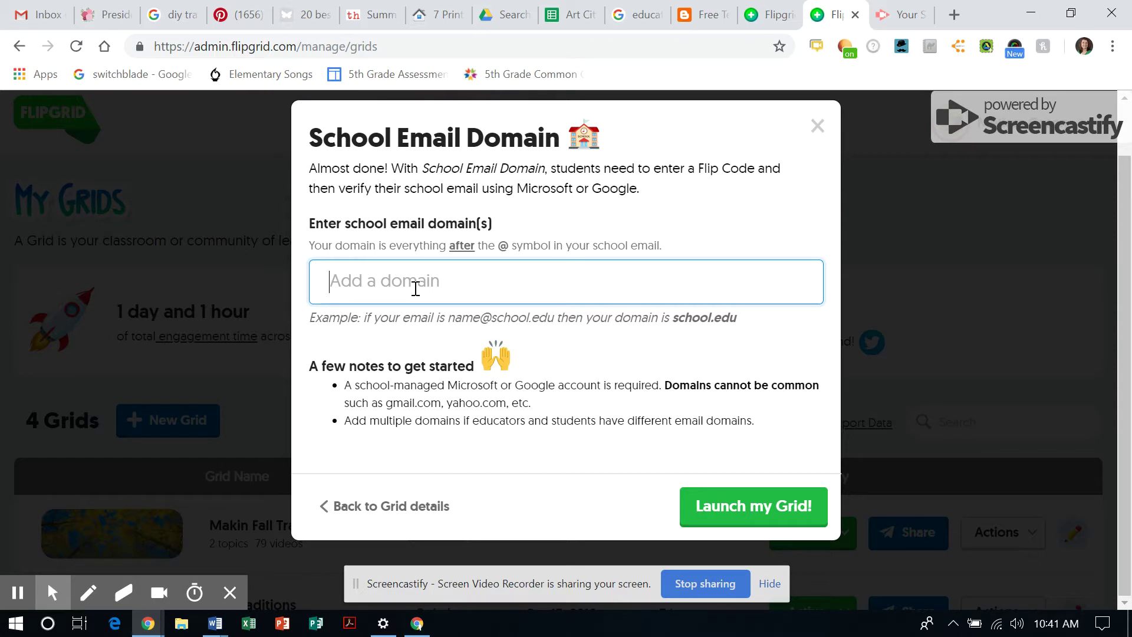
# Add stu.nebo.edu and nebo.edu as allowed school email domains
pyautogui.write('stu')
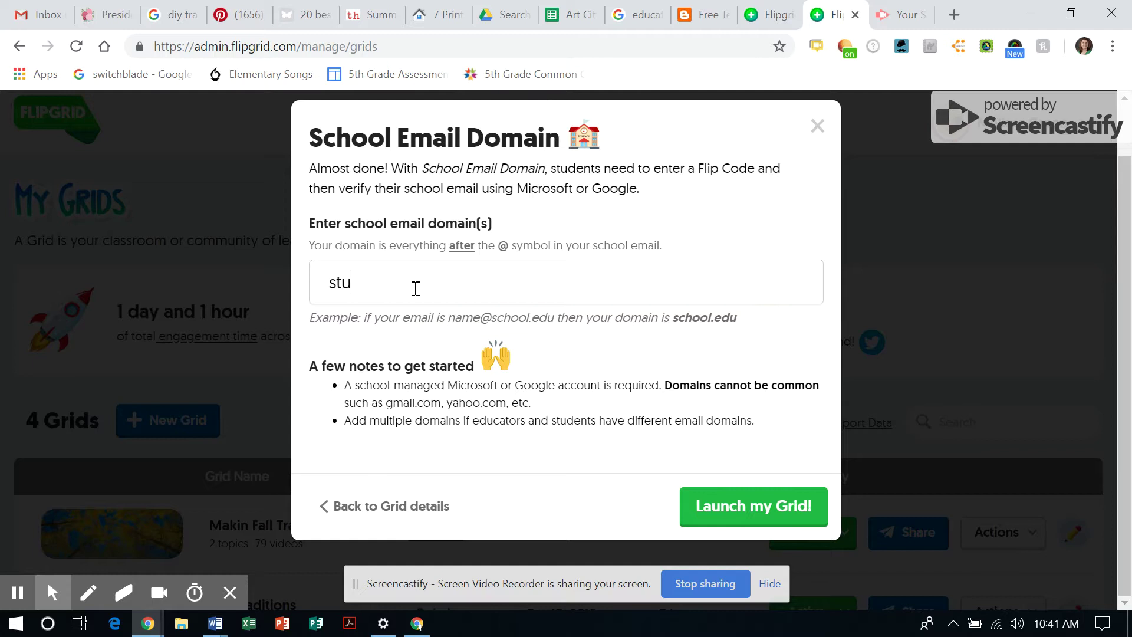
pyautogui.write('.nebo.edu')
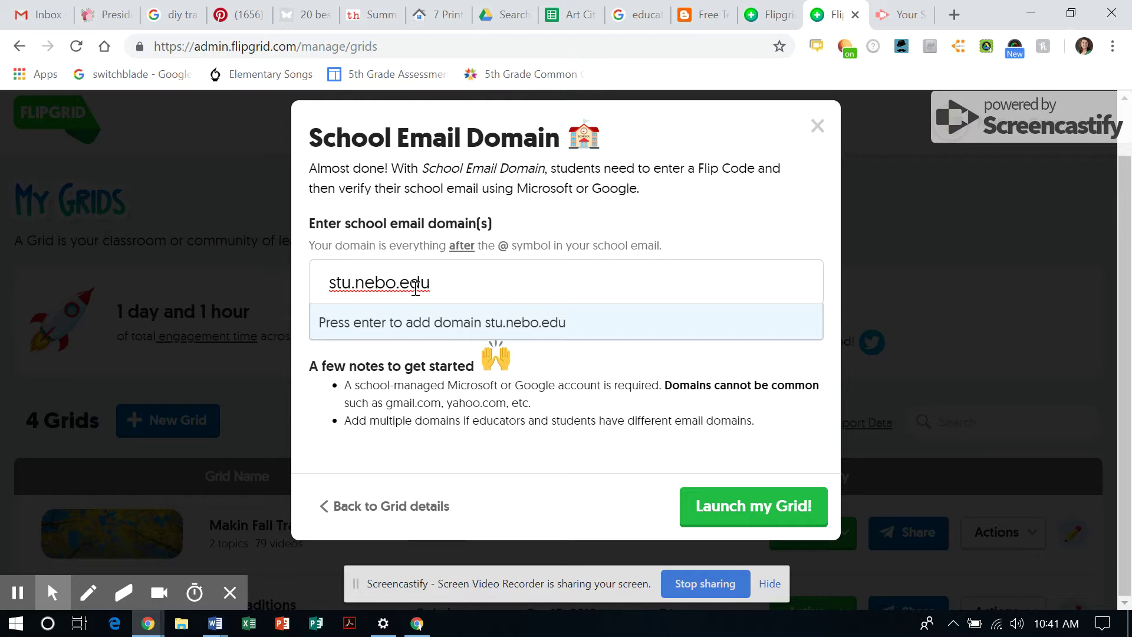
pyautogui.press('Return')
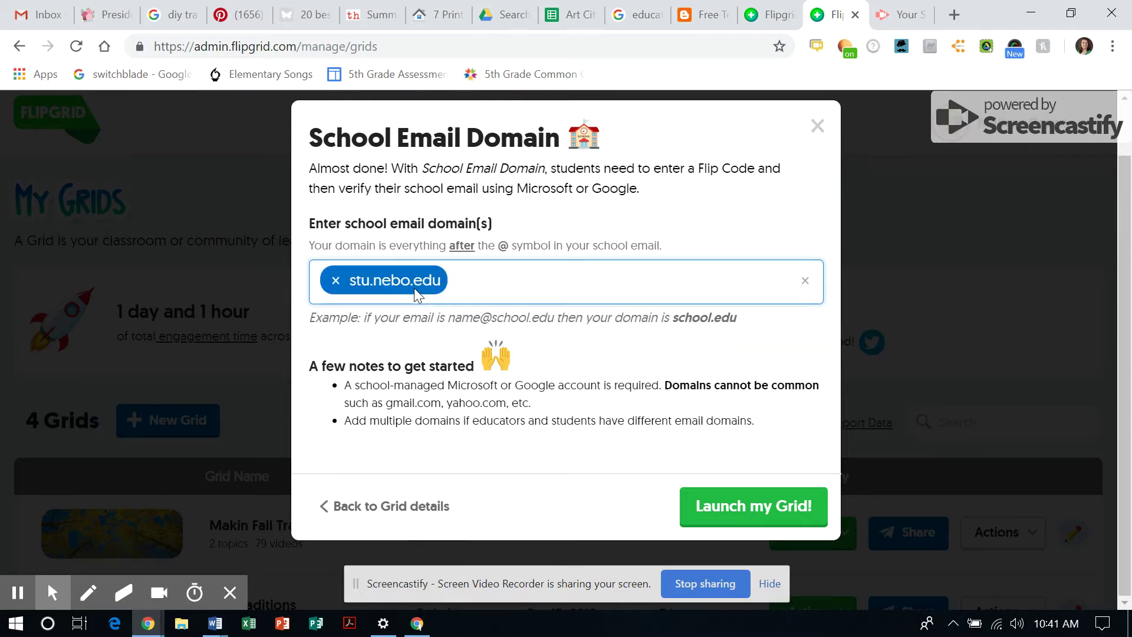
pyautogui.write('nebo.')
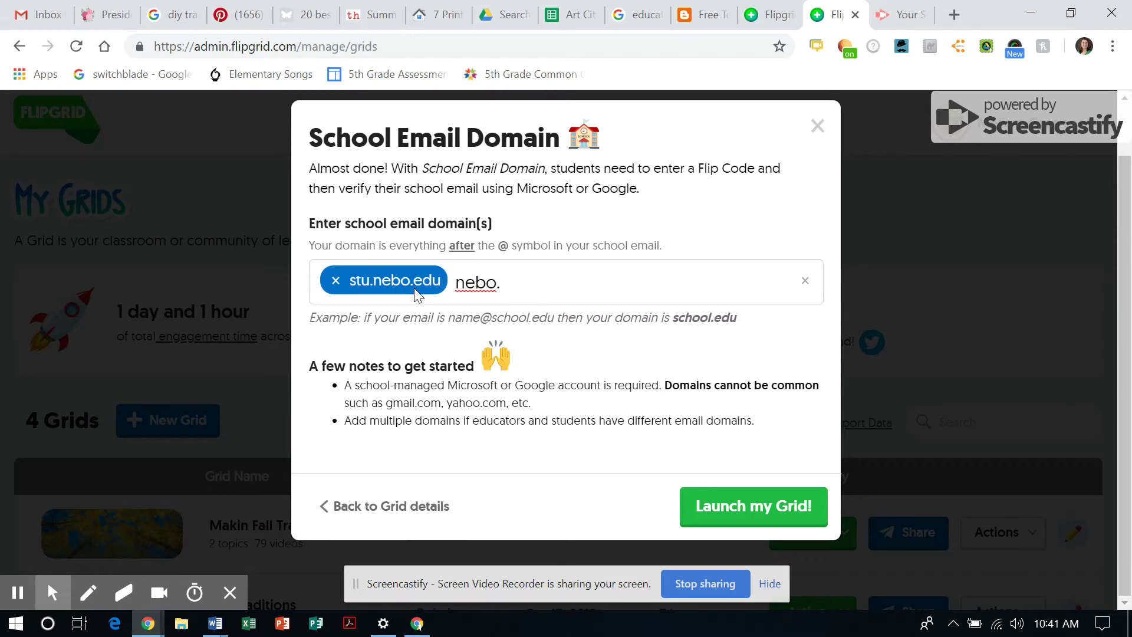
pyautogui.write('ed')
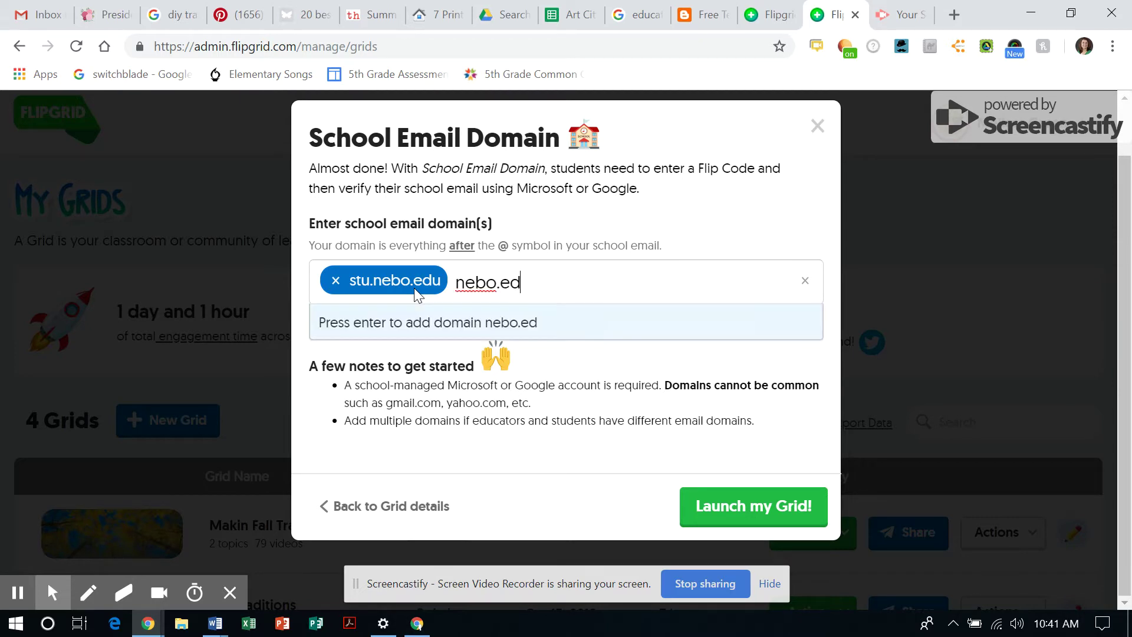
pyautogui.write('u')
pyautogui.press('Return')
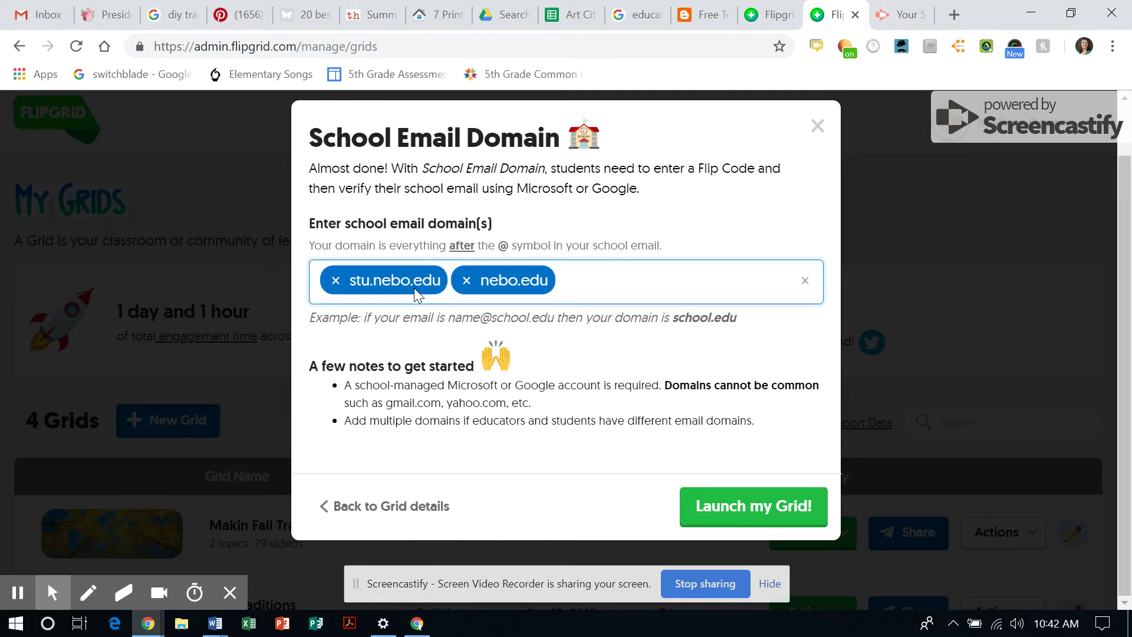
# Launch the Green Fall Traditions grid and go to its Customize your Grid settings
pyautogui.click(758, 519)
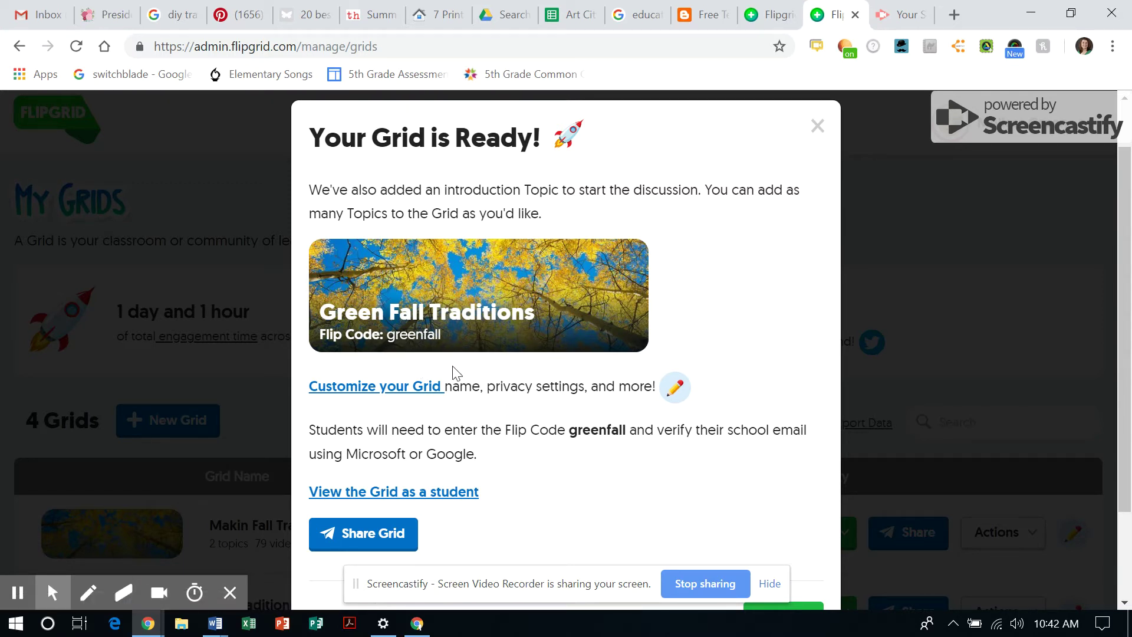
pyautogui.scroll(-2, 570, 401)
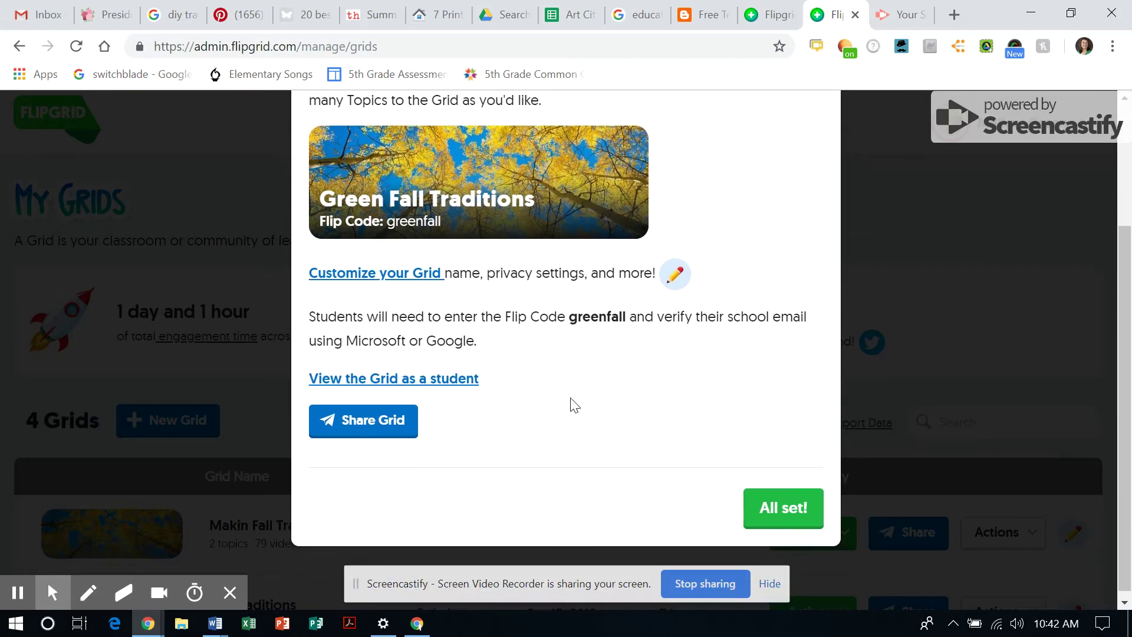
pyautogui.scroll(1, 571, 401)
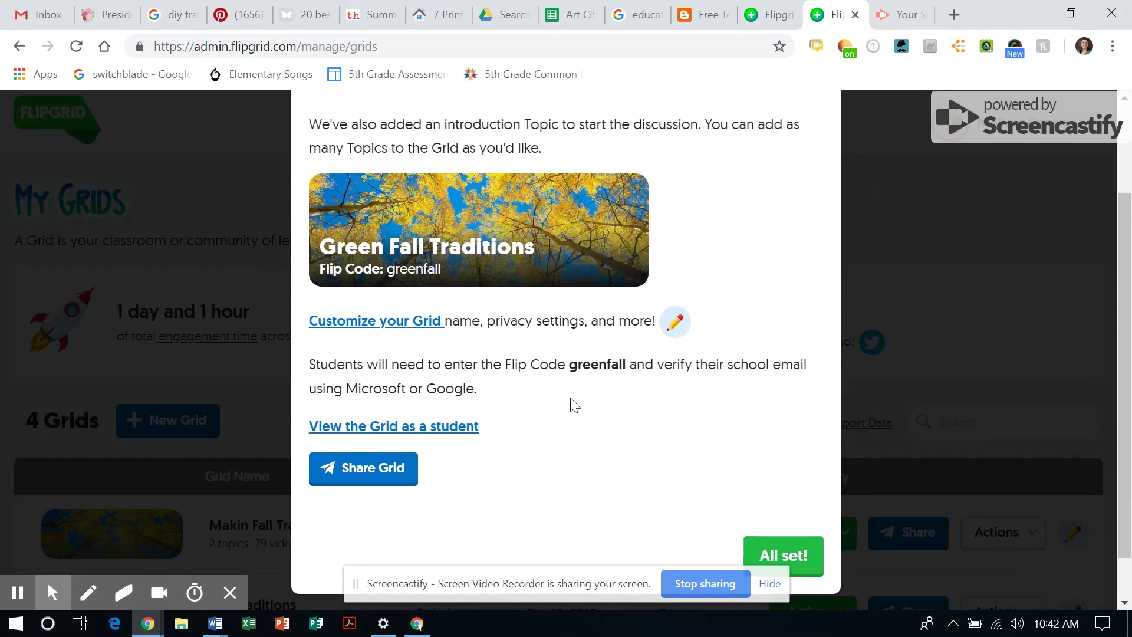
pyautogui.click(392, 330)
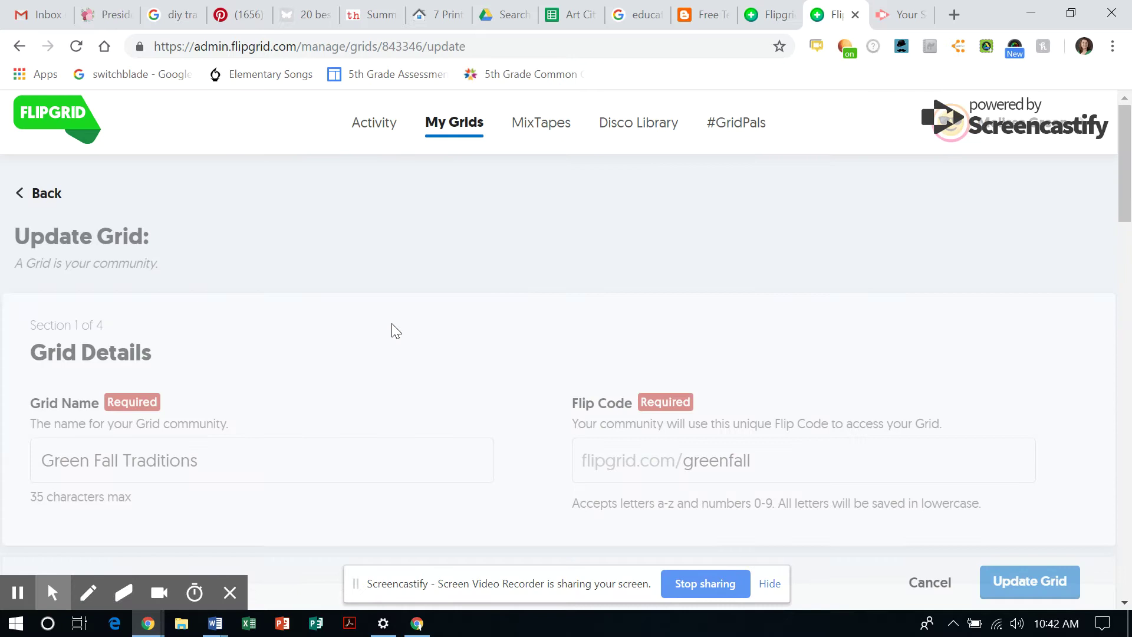
# Switch Notify Me off and keep the grid's Active State set to Active
pyautogui.scroll(-2, 391, 330)
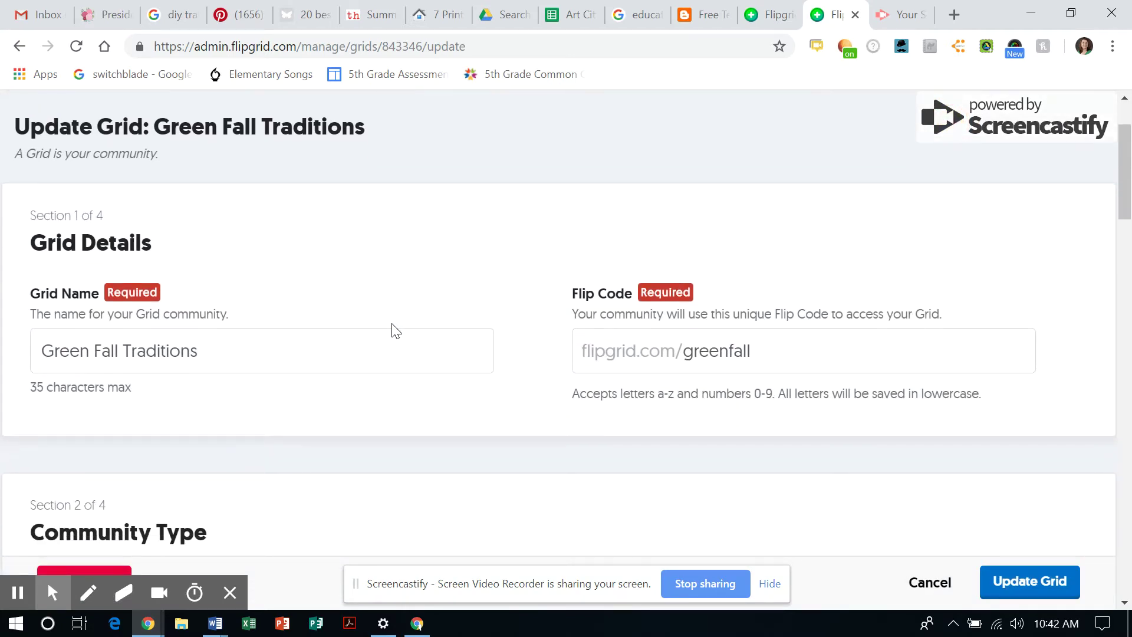
pyautogui.scroll(-3, 392, 330)
pyautogui.scroll(-8, 391, 323)
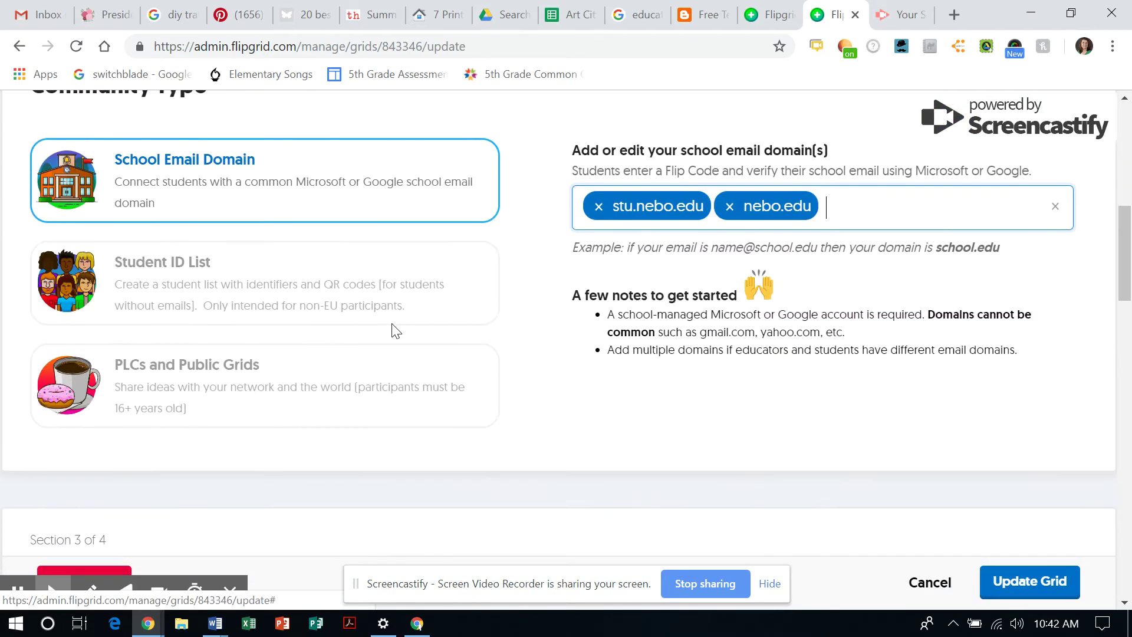
pyautogui.scroll(-4, 391, 323)
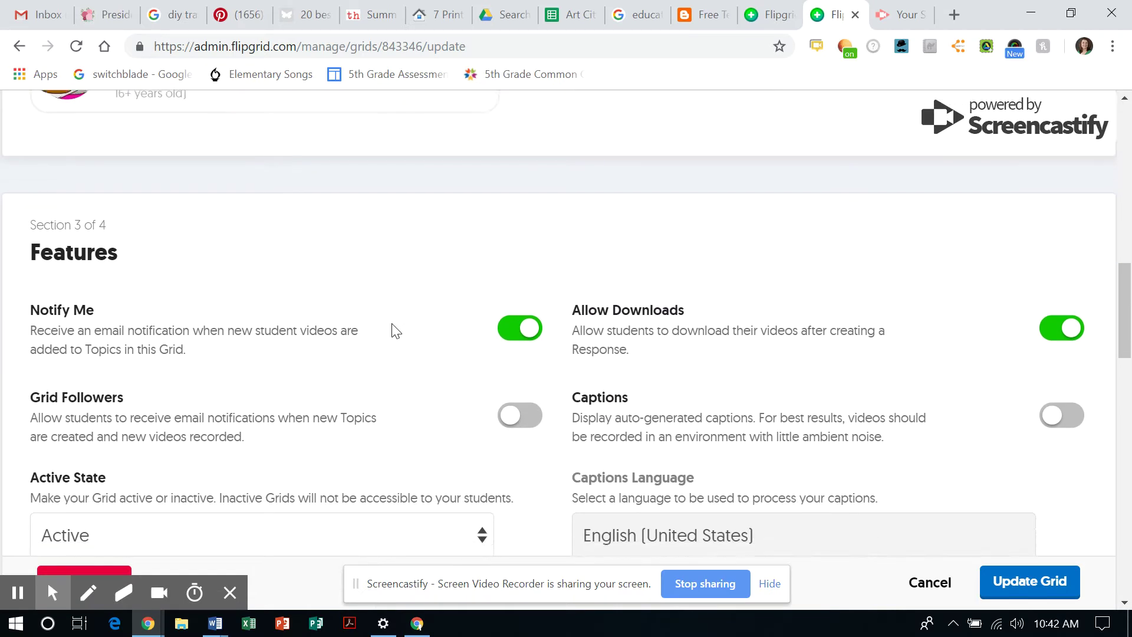
pyautogui.scroll(-1, 392, 332)
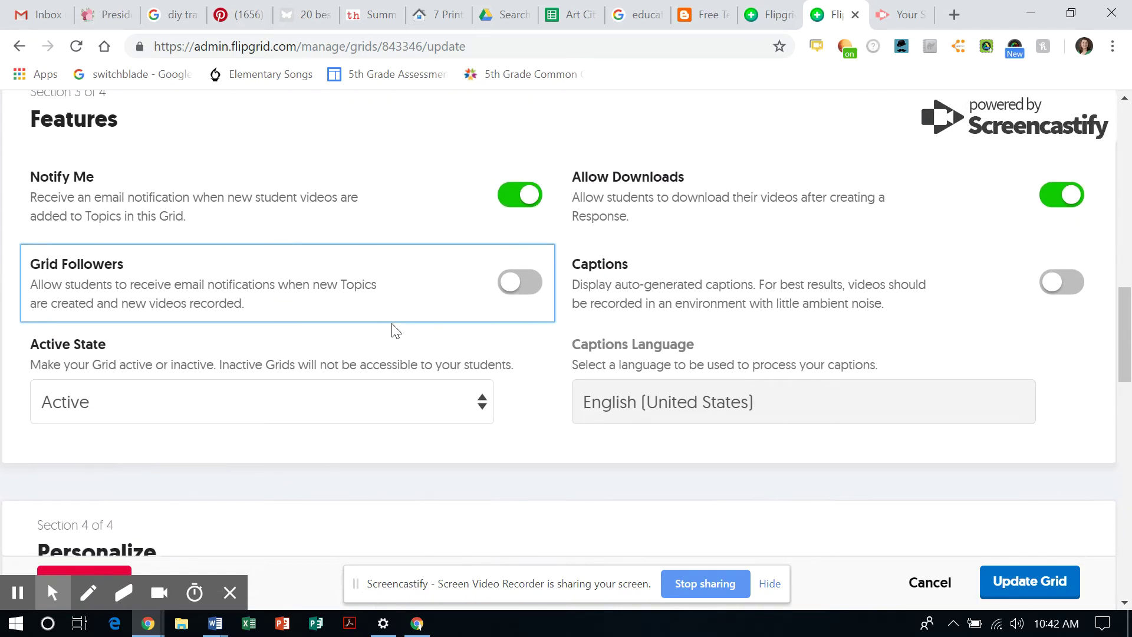
pyautogui.scroll(2, 391, 332)
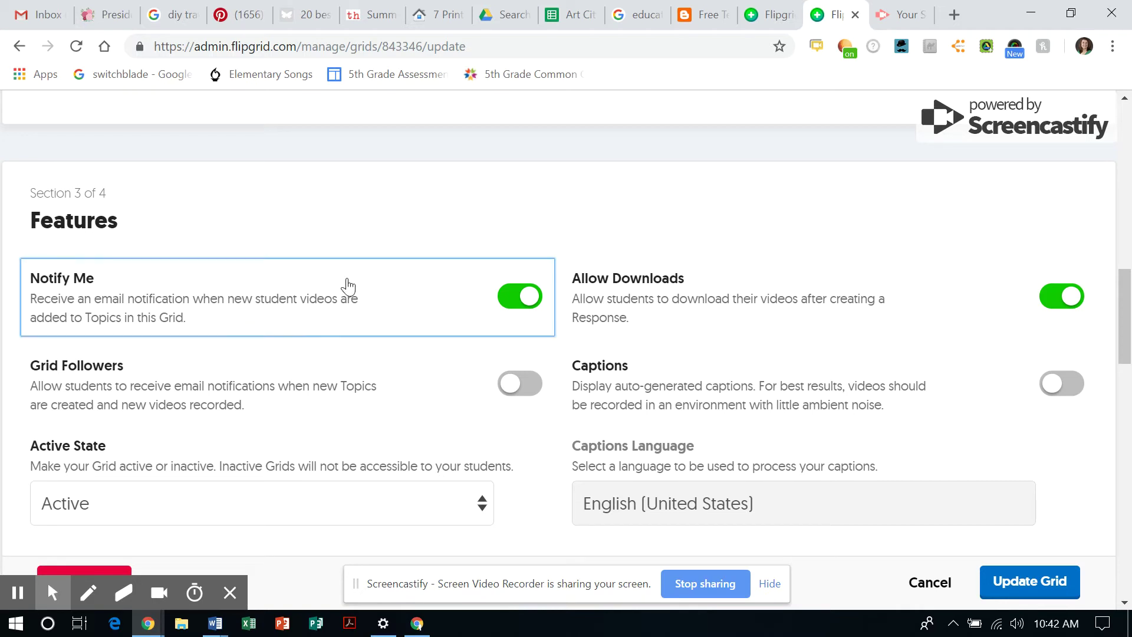
pyautogui.click(503, 301)
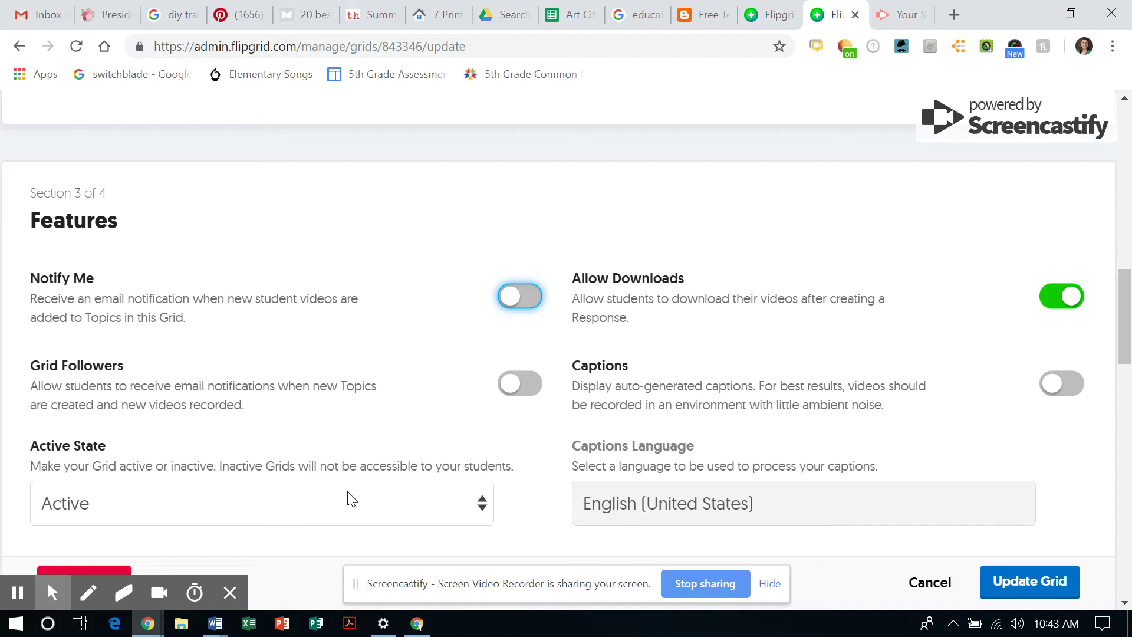
pyautogui.click(351, 512)
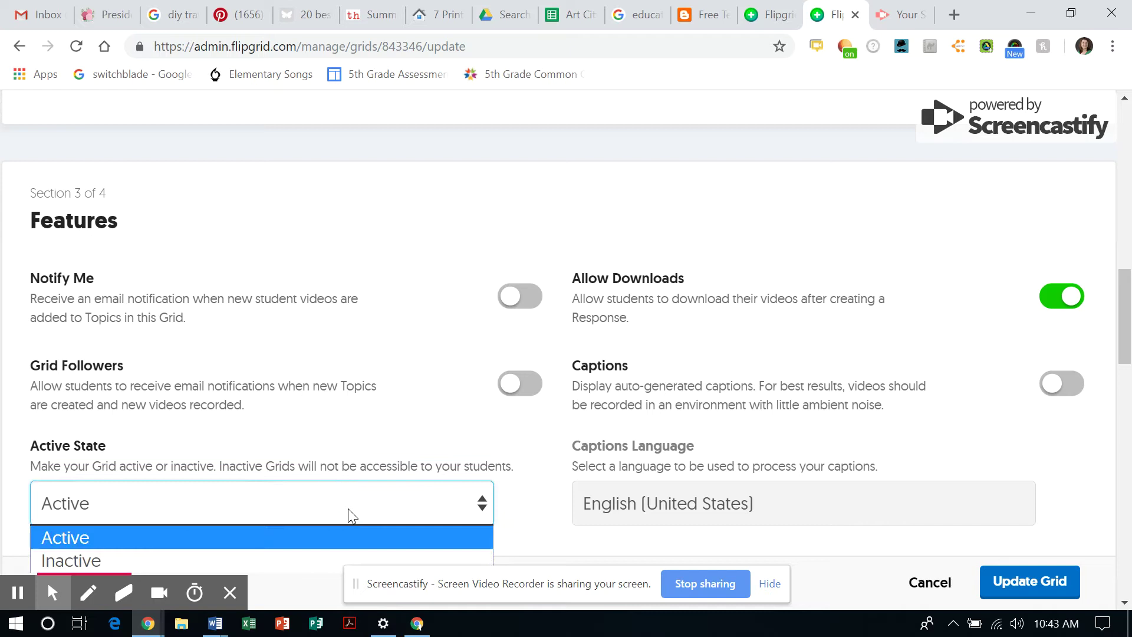
pyautogui.click(347, 508)
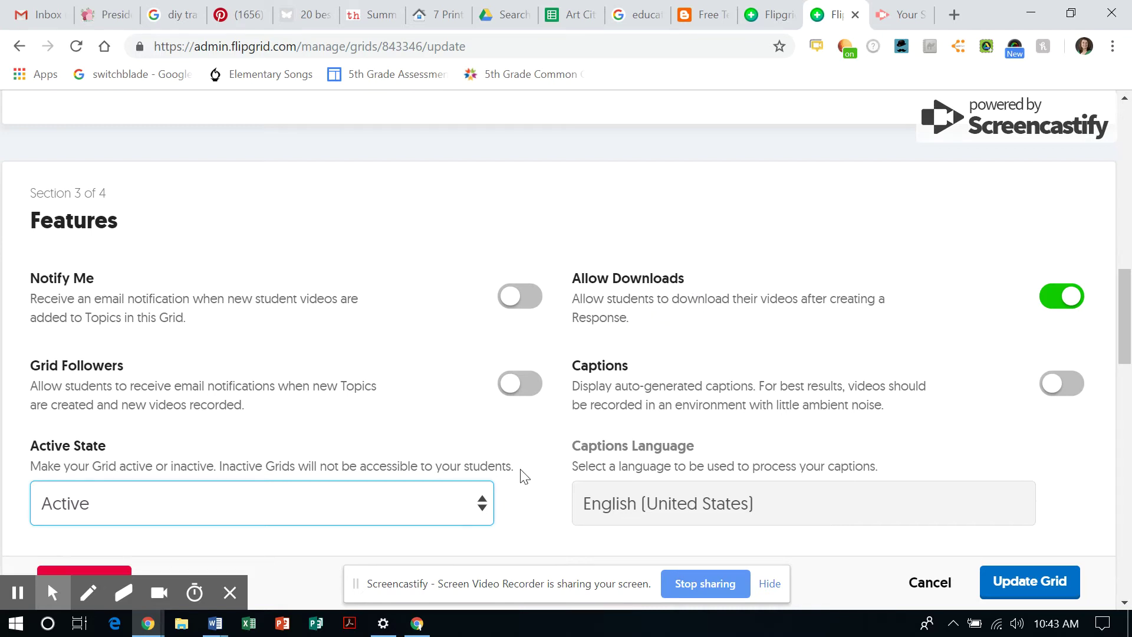
pyautogui.scroll(-5, 522, 473)
pyautogui.scroll(-5, 521, 474)
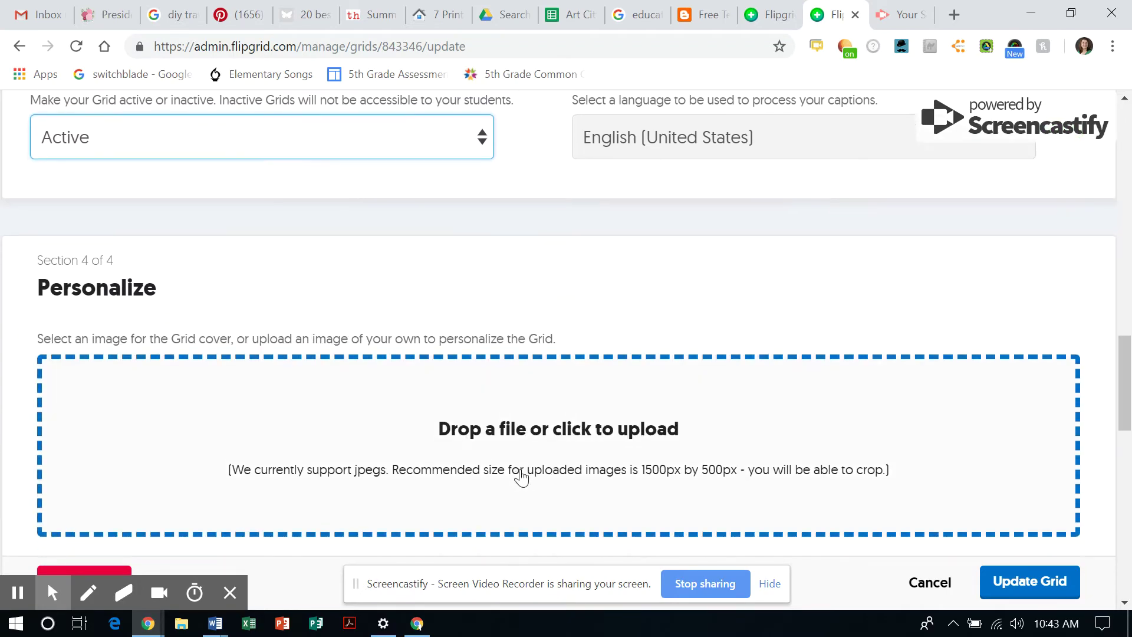
pyautogui.scroll(-10, 521, 475)
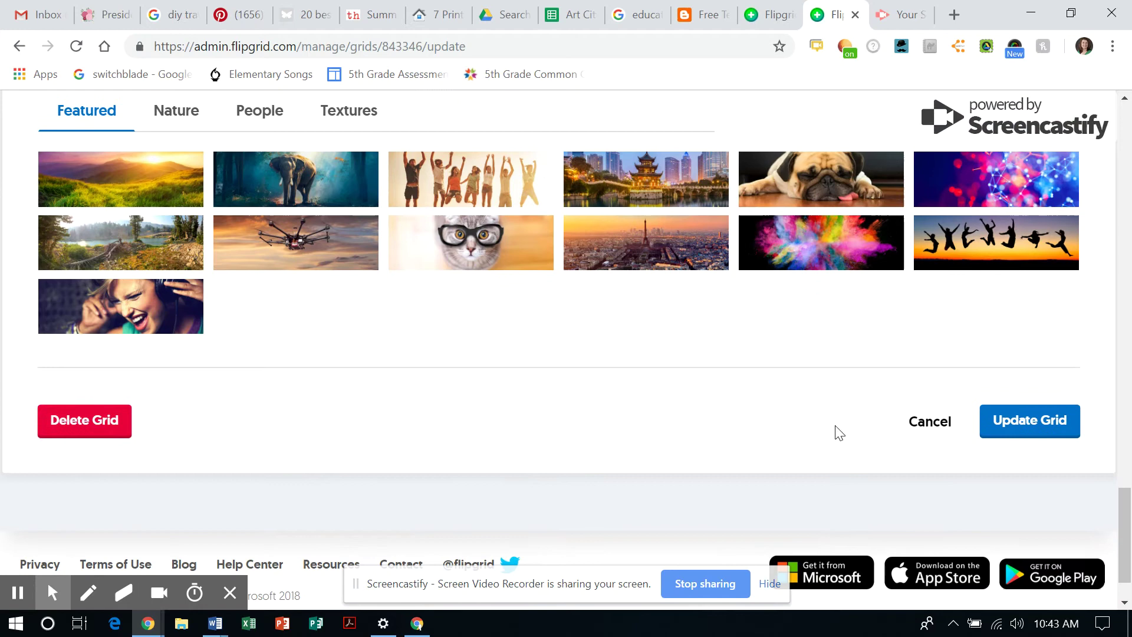
# Save the grid settings, then set Introductions! to Inactive and Ideas to Active
pyautogui.click(1036, 424)
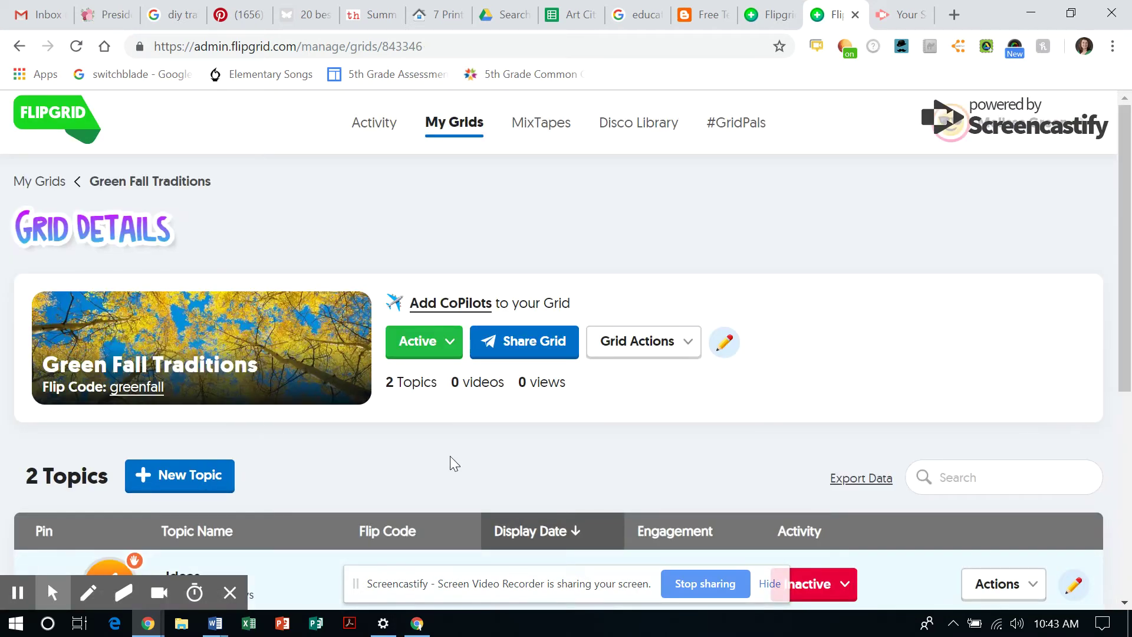
pyautogui.scroll(-2, 450, 455)
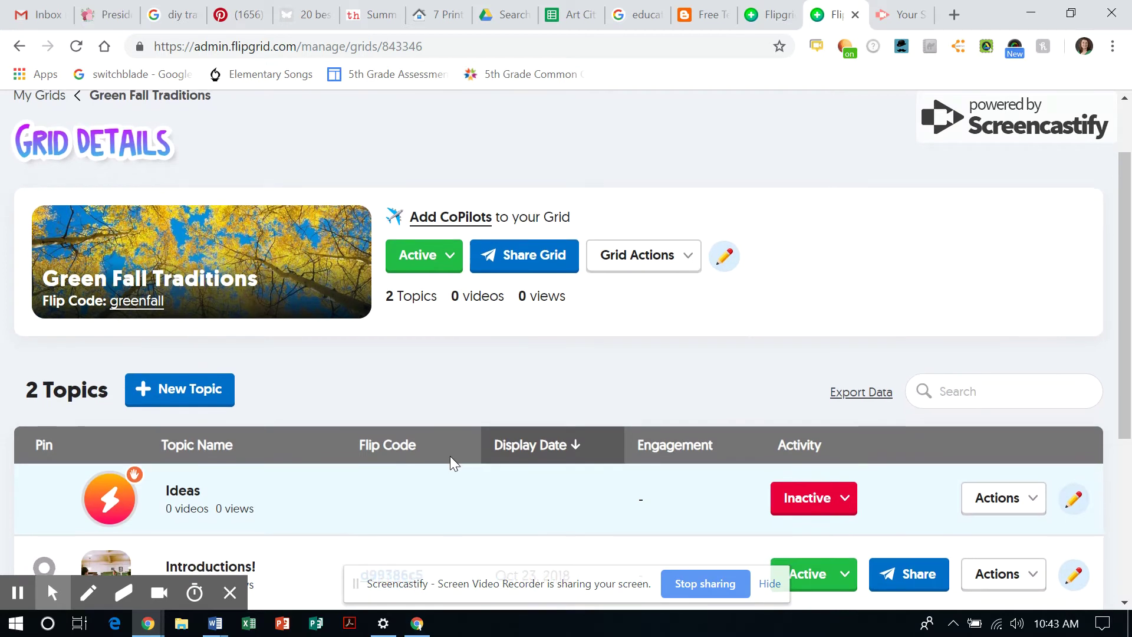
pyautogui.scroll(-2, 451, 455)
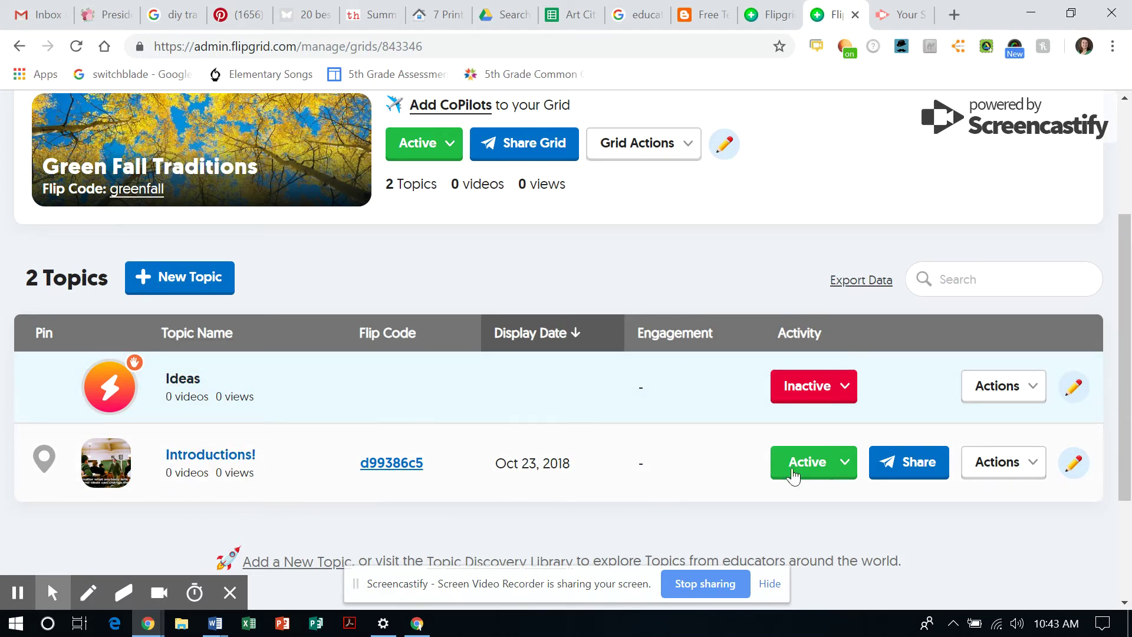
pyautogui.click(842, 465)
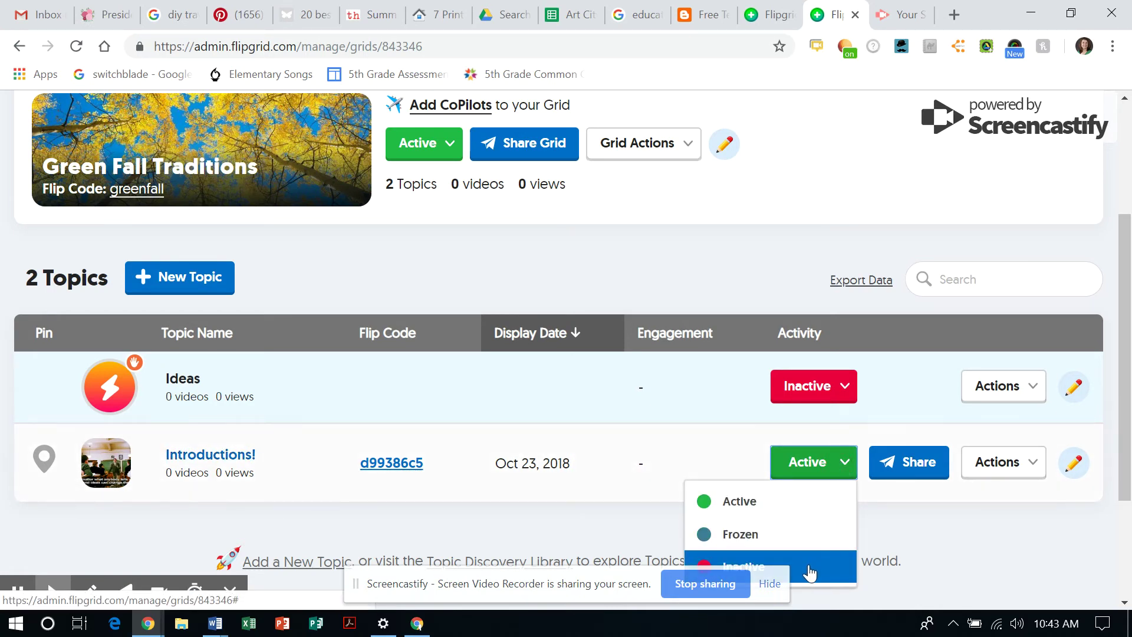
pyautogui.click(809, 572)
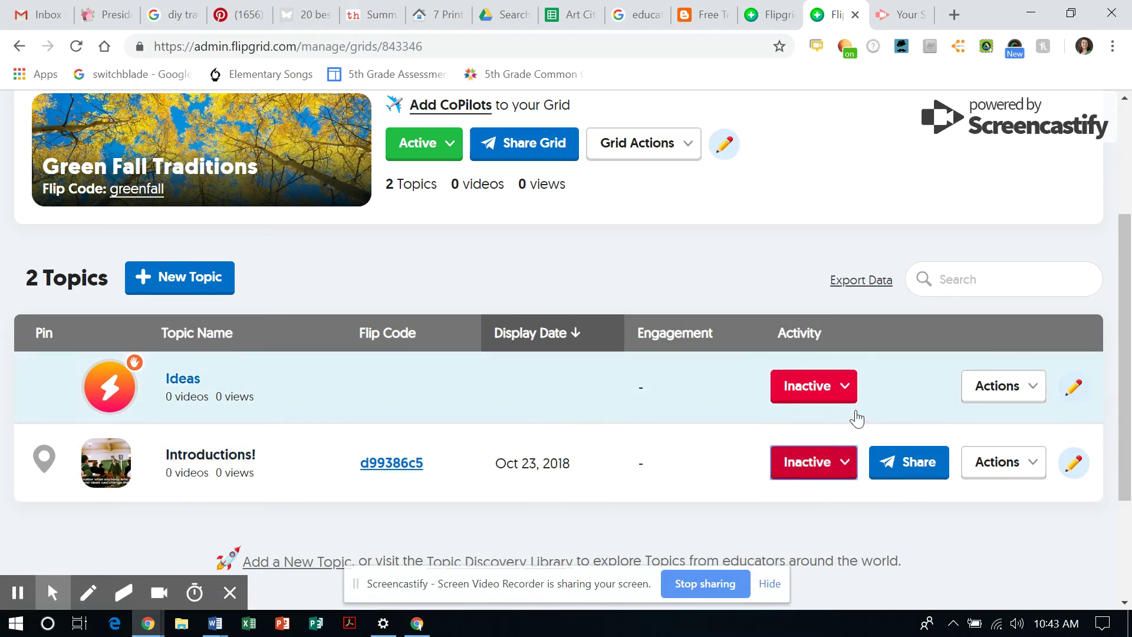
pyautogui.click(843, 385)
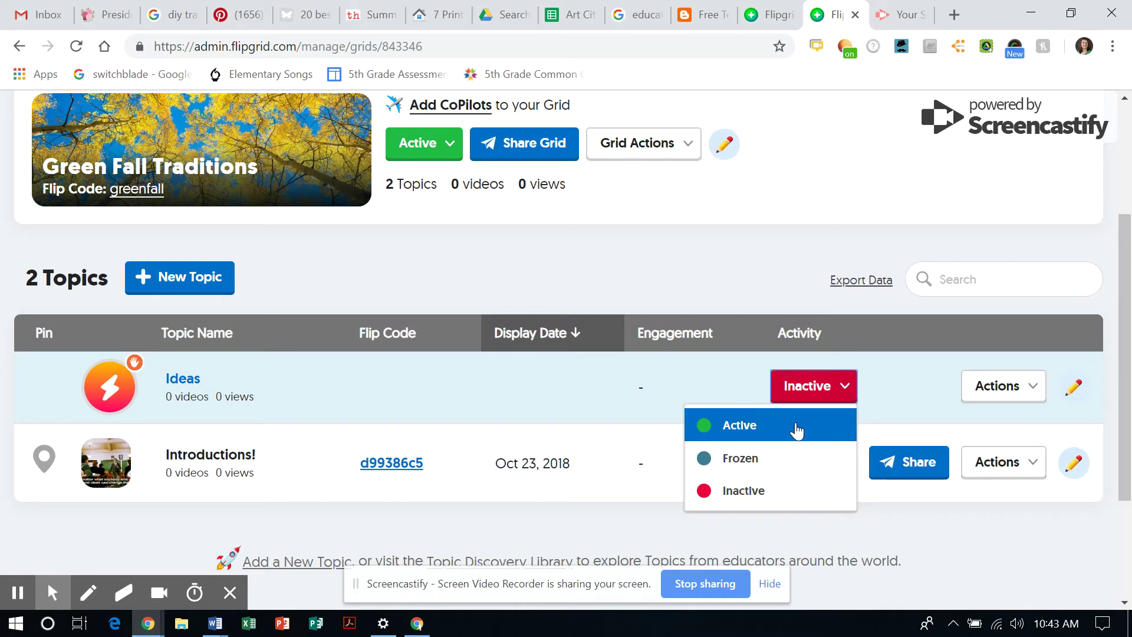
pyautogui.click(797, 429)
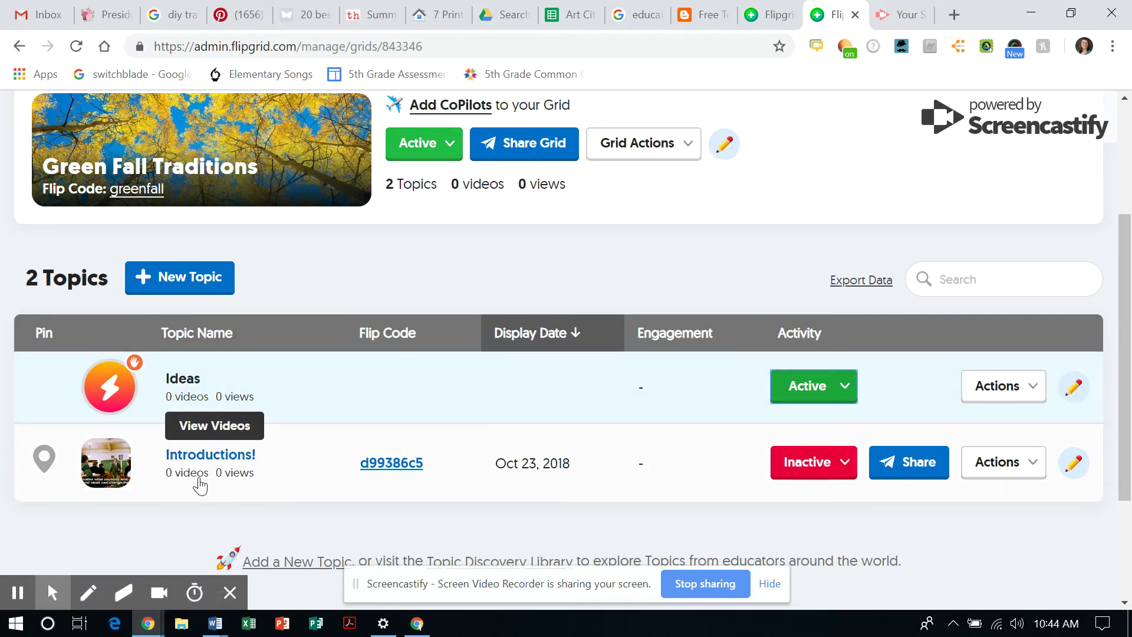
# Start a new topic titled 'multiplication of 10'
pyautogui.click(185, 288)
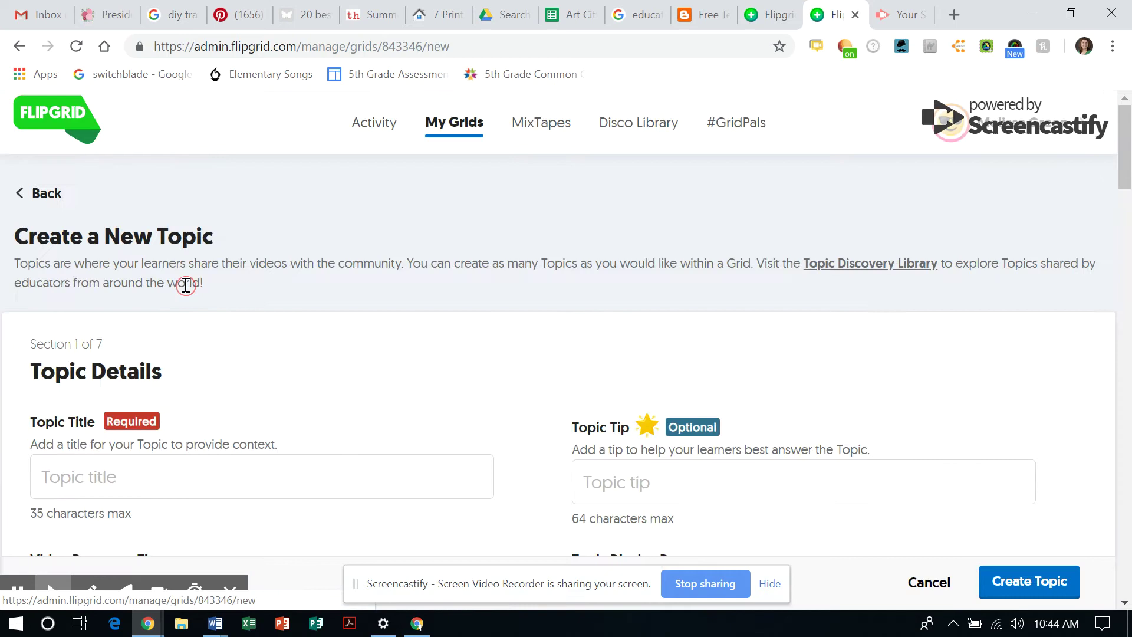
pyautogui.click(131, 479)
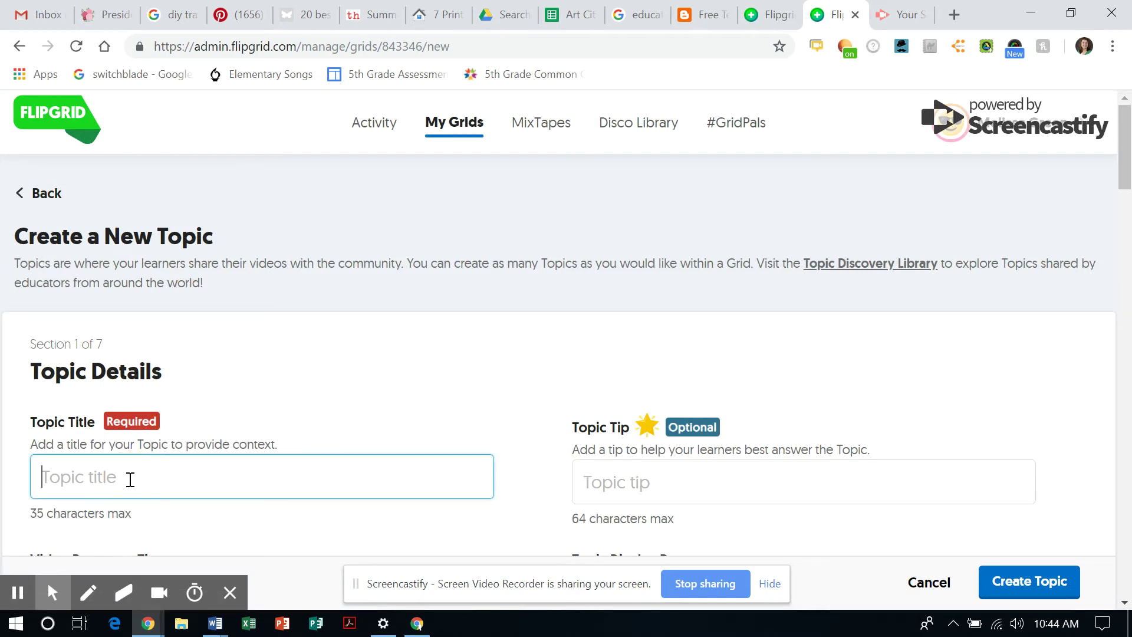
pyautogui.write('multiplication f')
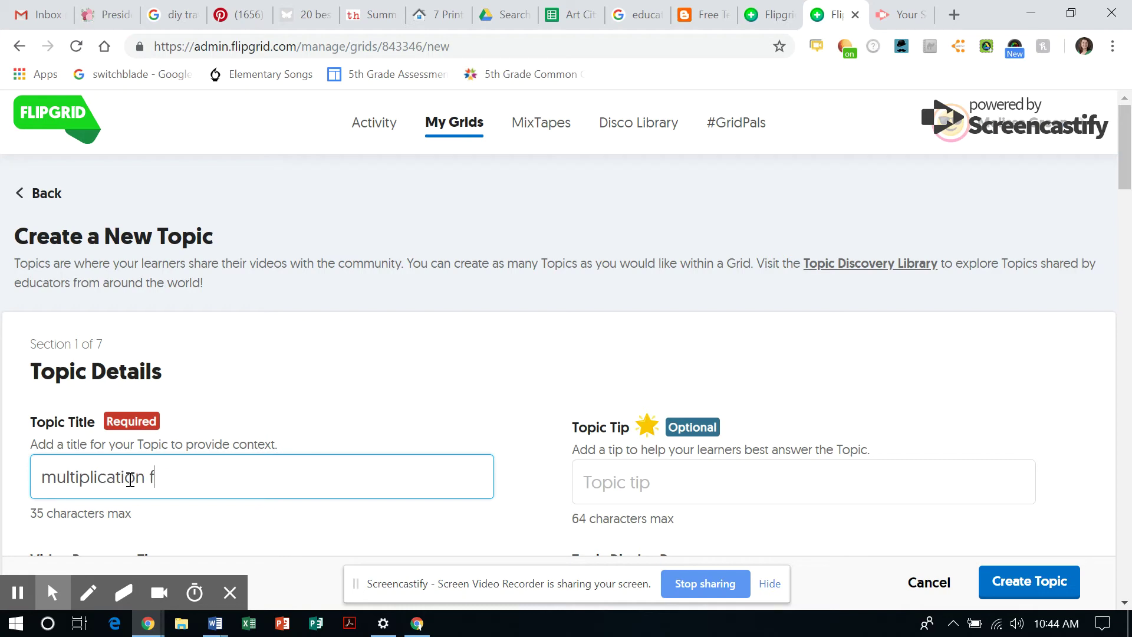
pyautogui.press('BackSpace')
pyautogui.write('of 10')
pyautogui.scroll(-4, 367, 408)
pyautogui.scroll(-1, 366, 408)
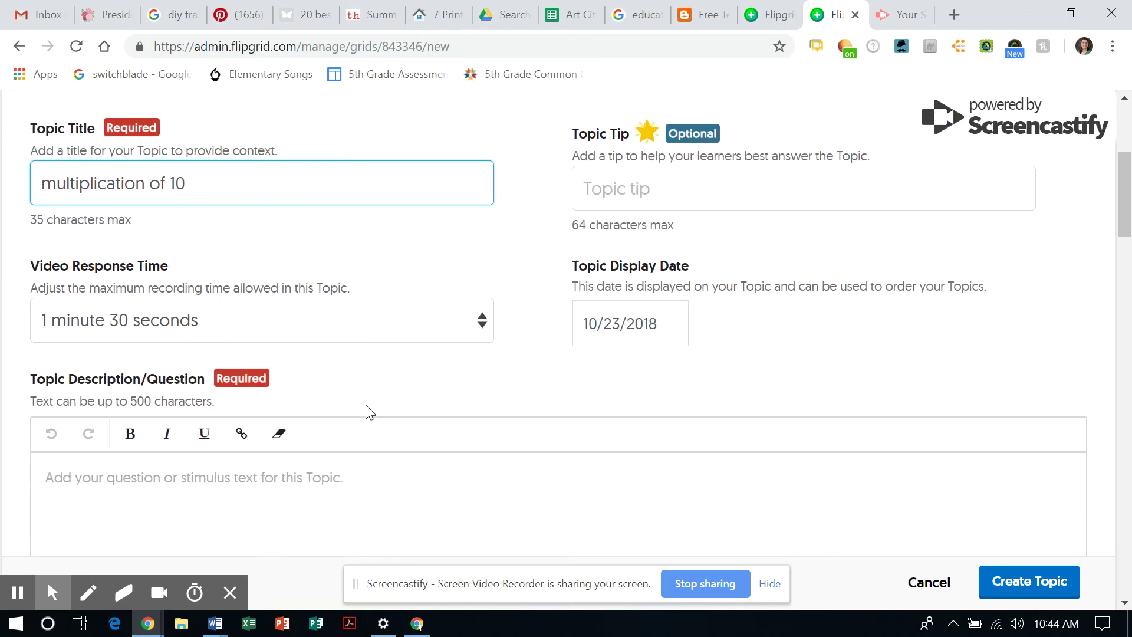
# Add the description 'Explain the pattern of multiplying by 10' and a 30-second response limit
pyautogui.click(259, 483)
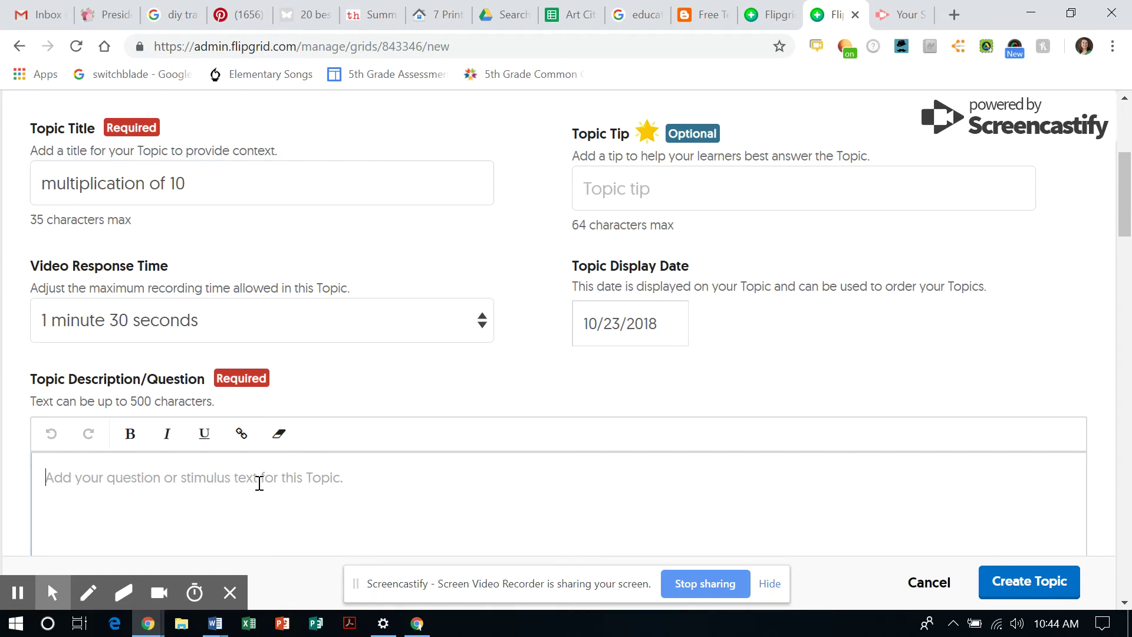
pyautogui.write('Exp')
pyautogui.write('l')
pyautogui.press('BackSpace')
pyautogui.write('p')
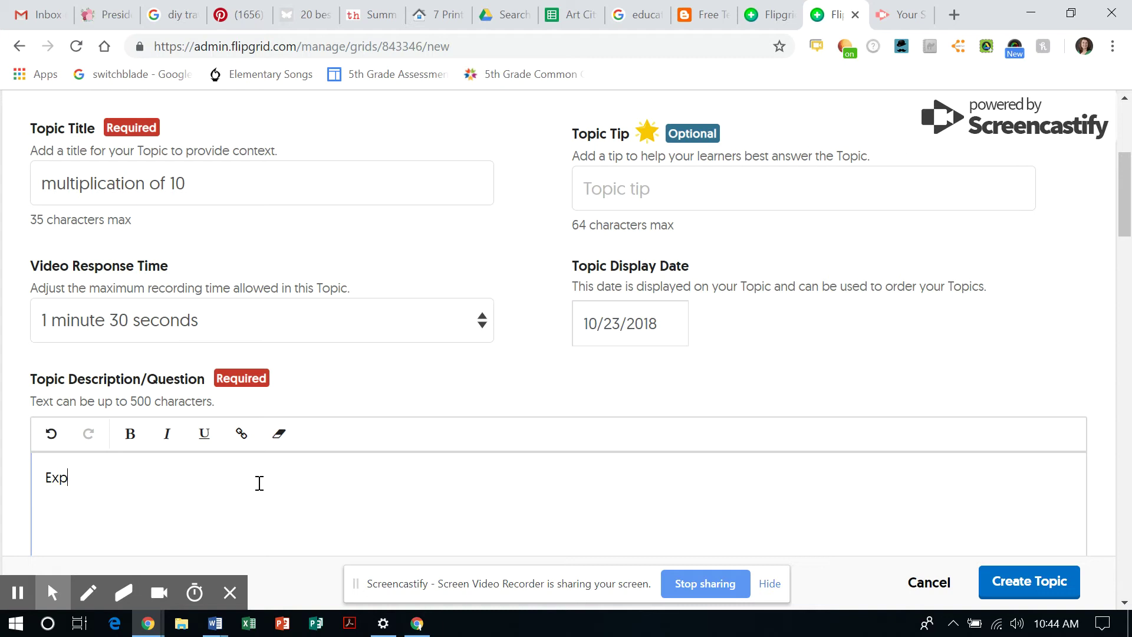
pyautogui.write('lain the pattern of mult')
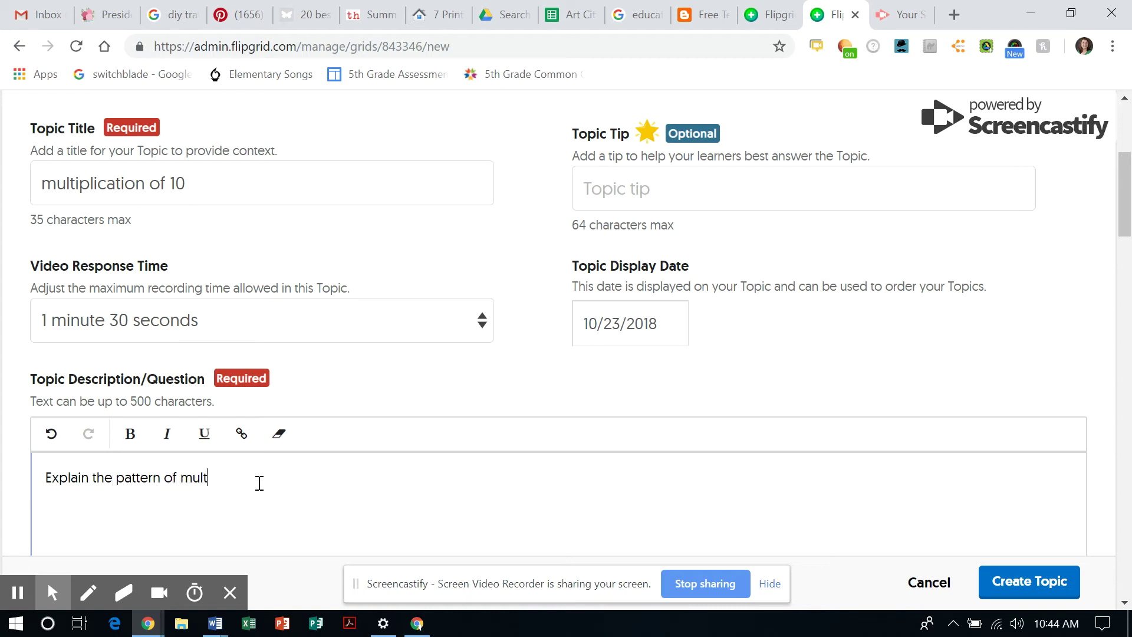
pyautogui.write('iplying by 10.')
pyautogui.click(484, 323)
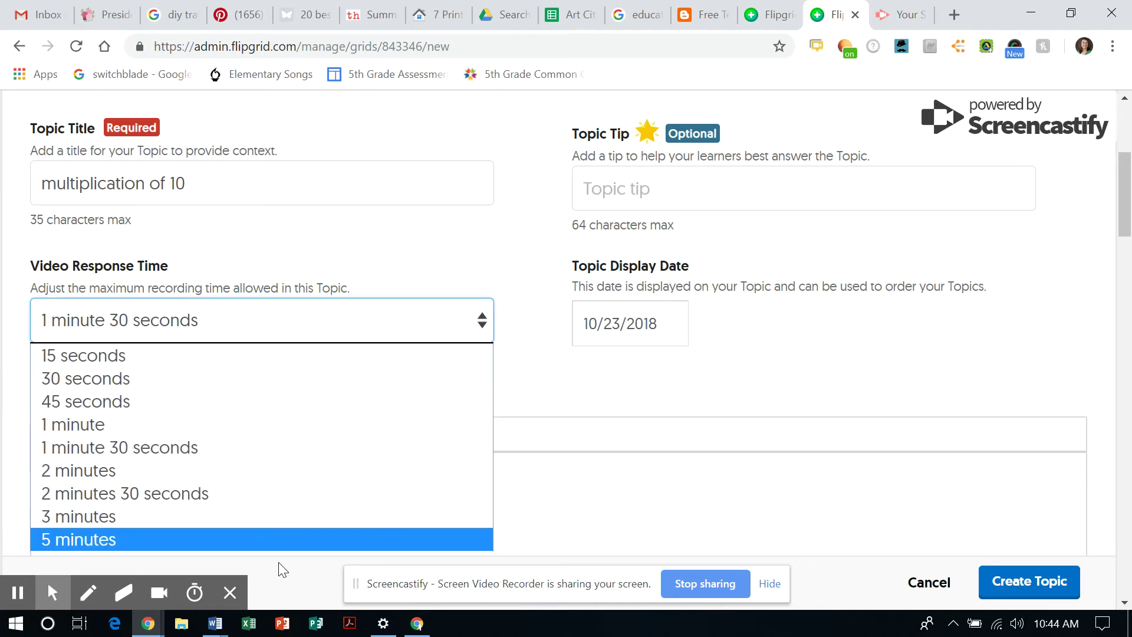
pyautogui.click(323, 379)
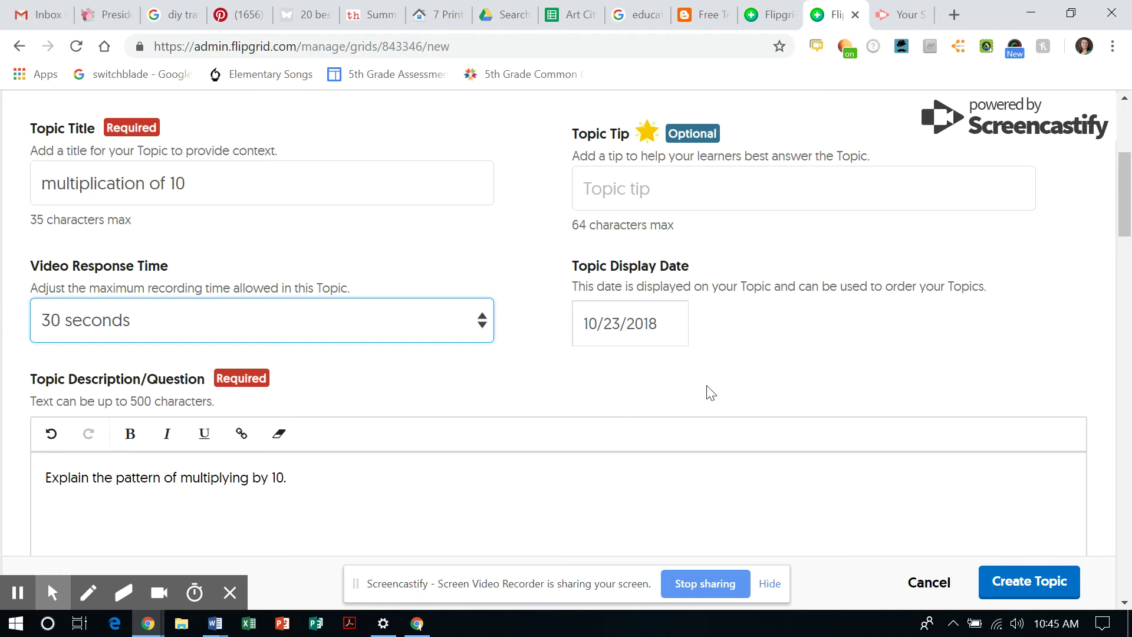
pyautogui.scroll(3, 890, 371)
pyautogui.scroll(-5, 890, 367)
pyautogui.scroll(-5, 890, 367)
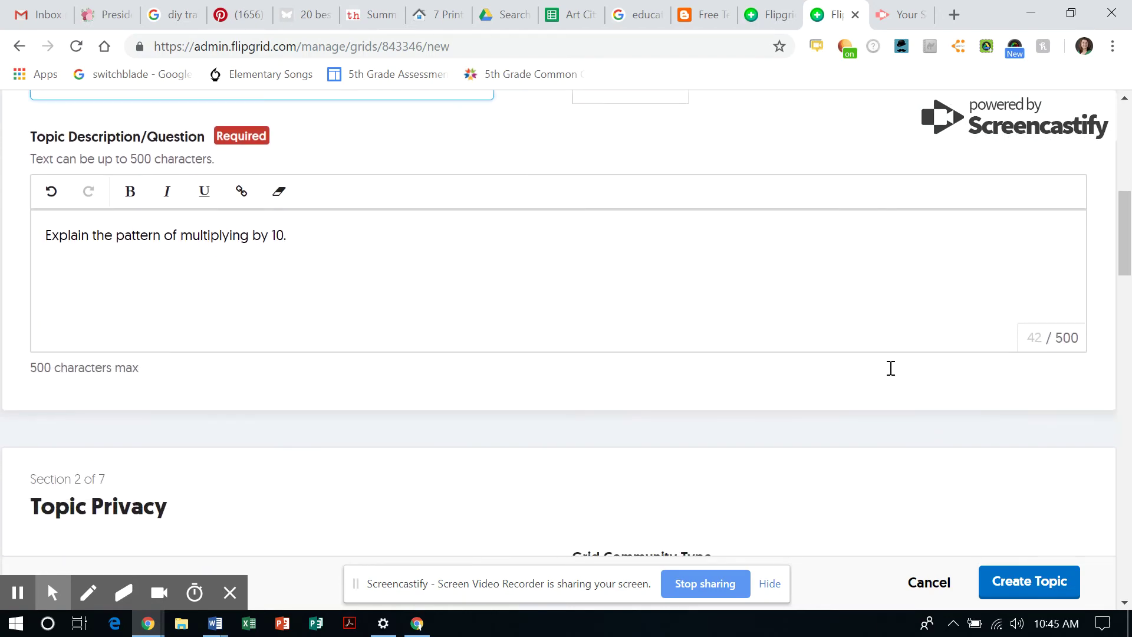
pyautogui.scroll(-4, 889, 366)
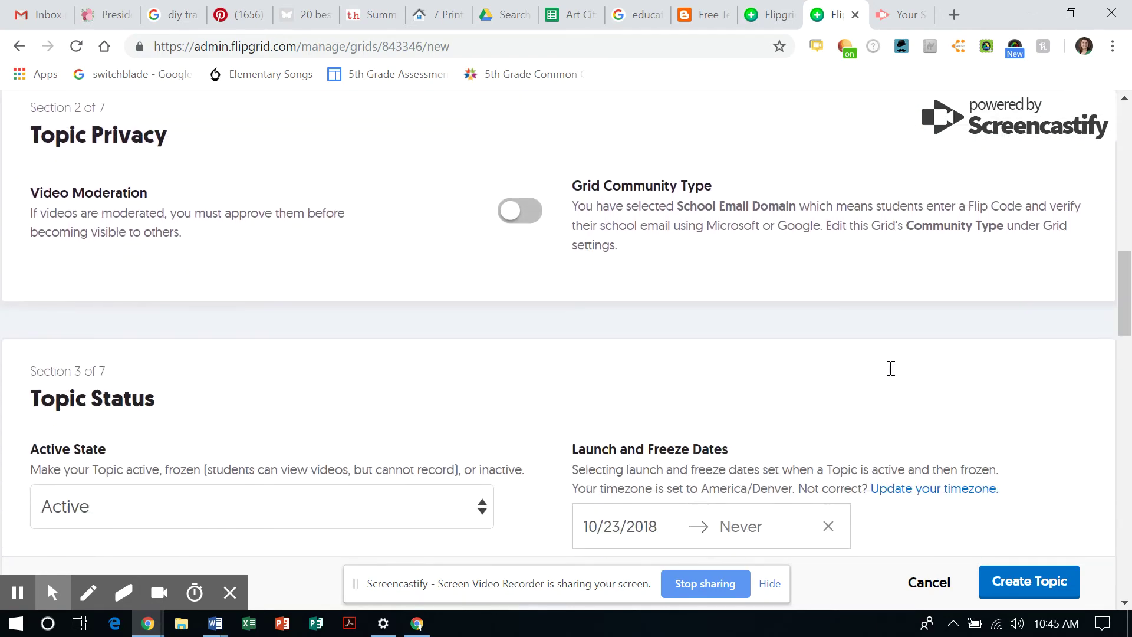
pyautogui.scroll(3, 890, 369)
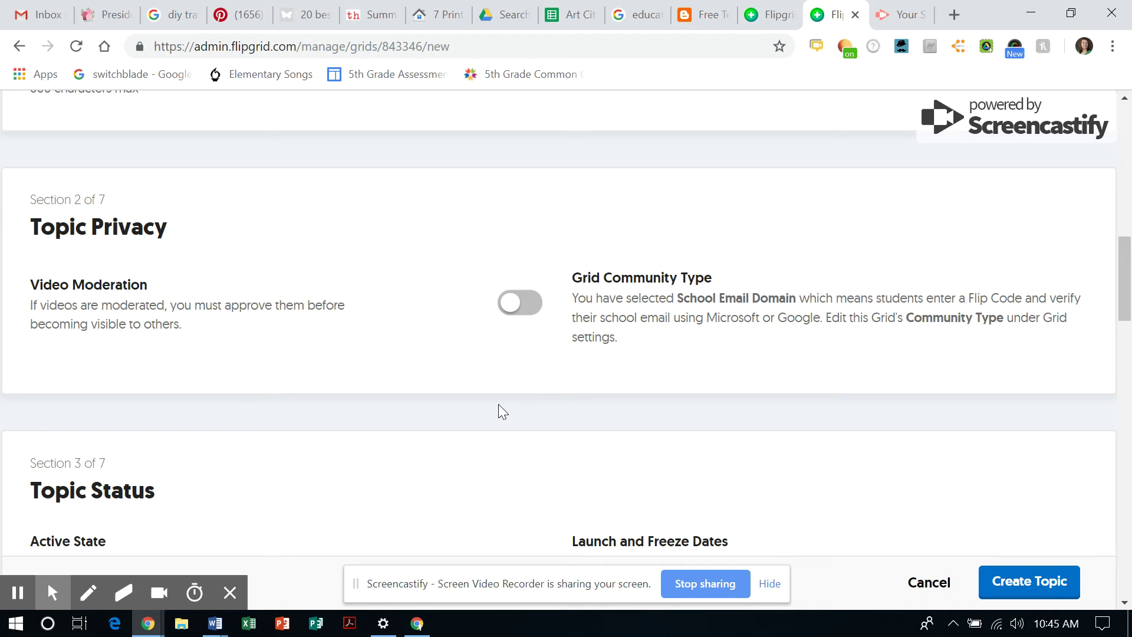
pyautogui.scroll(-1, 499, 407)
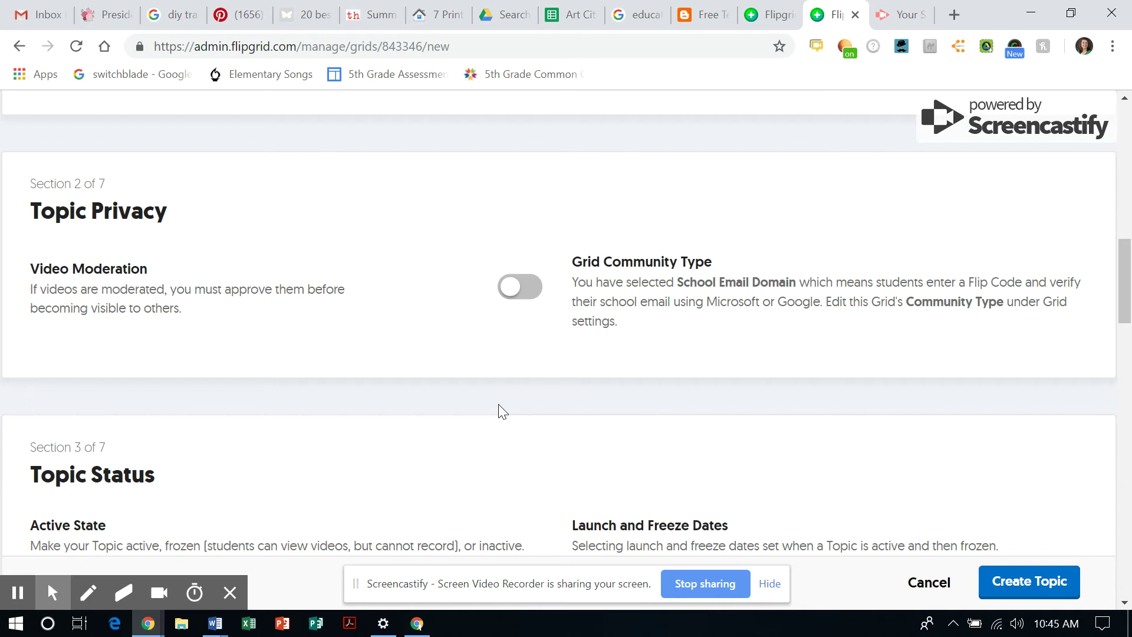
pyautogui.scroll(-2, 498, 407)
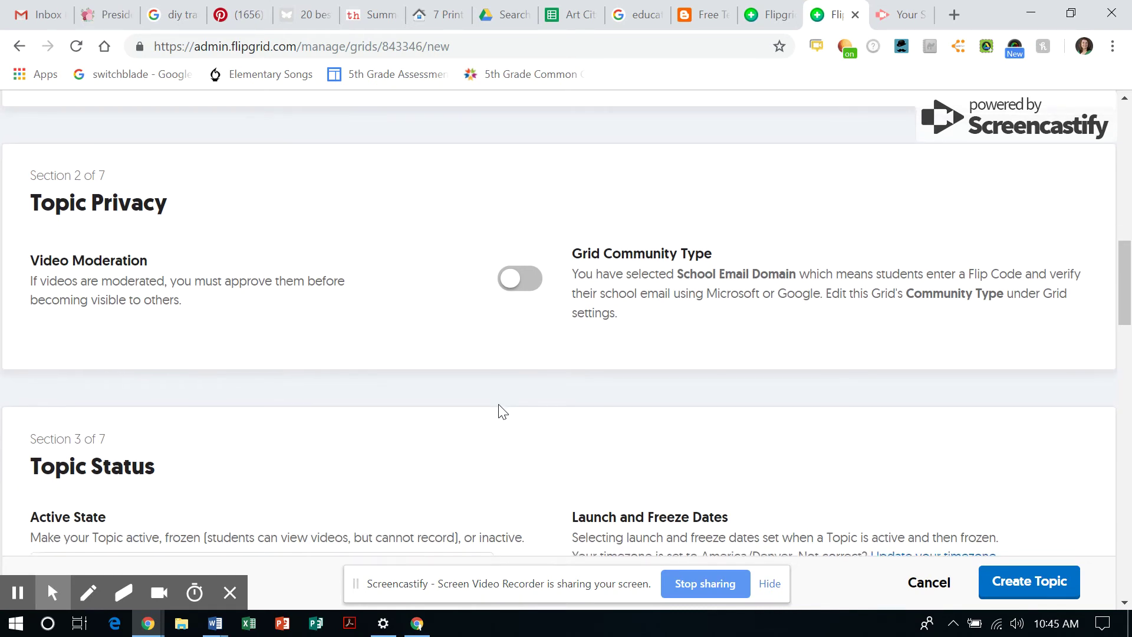
pyautogui.scroll(-1, 499, 411)
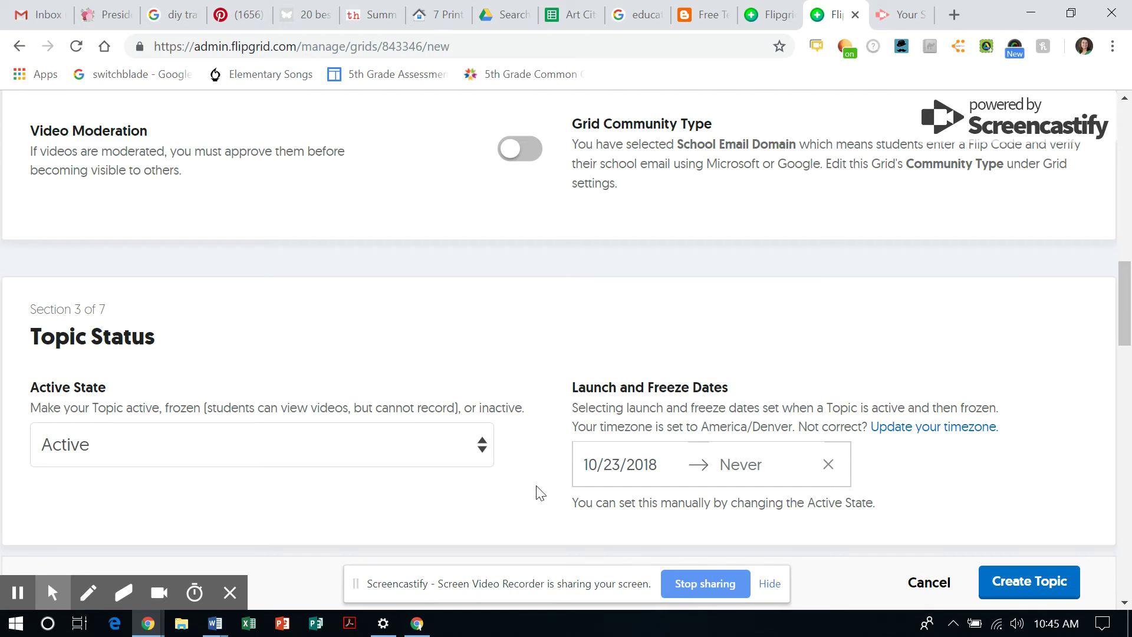
pyautogui.scroll(-2, 540, 493)
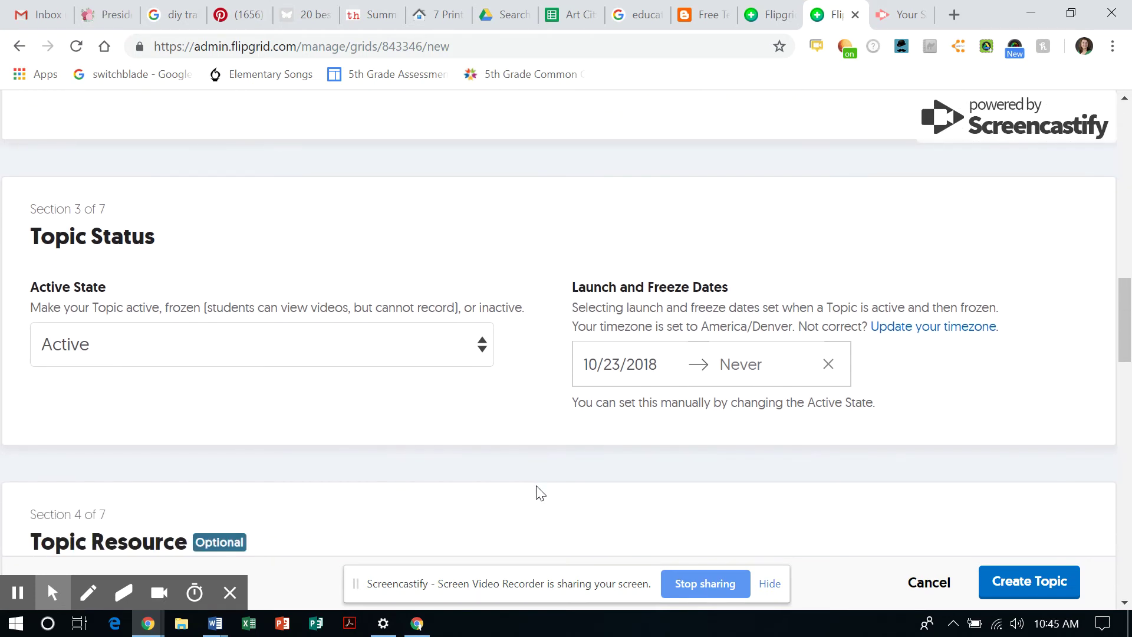
pyautogui.scroll(-1, 540, 492)
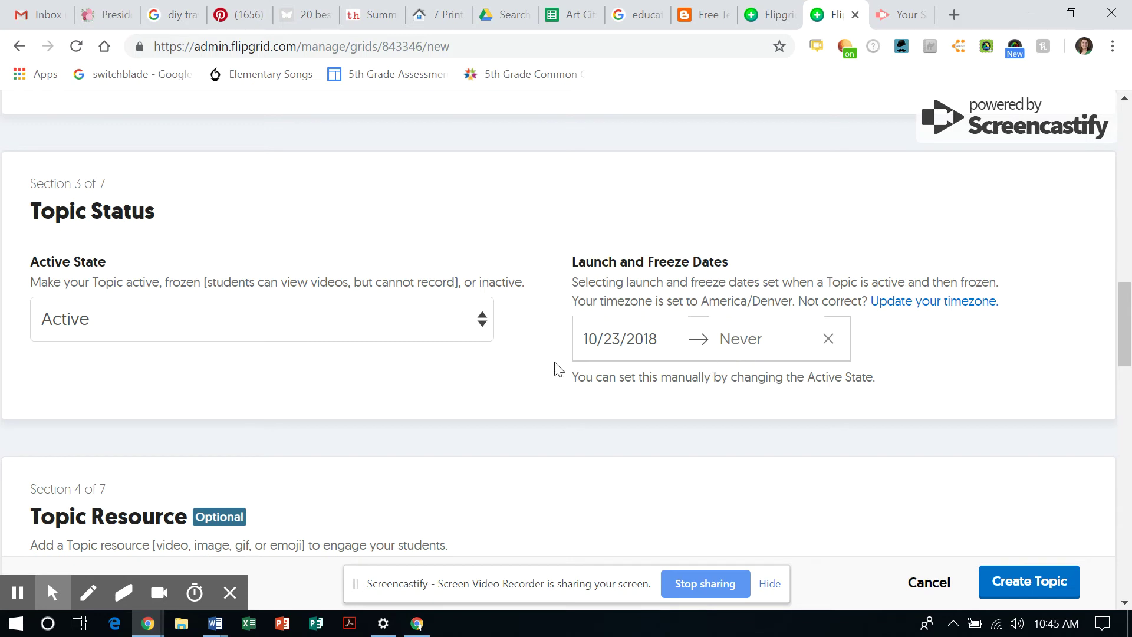
pyautogui.scroll(-3, 484, 394)
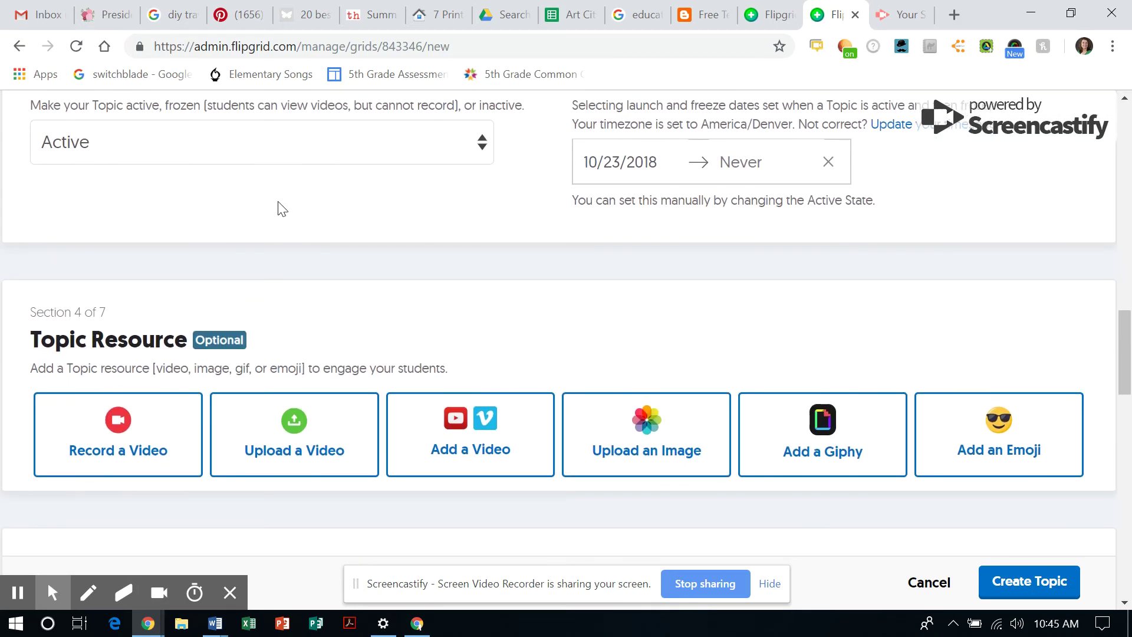
pyautogui.scroll(-2, 521, 340)
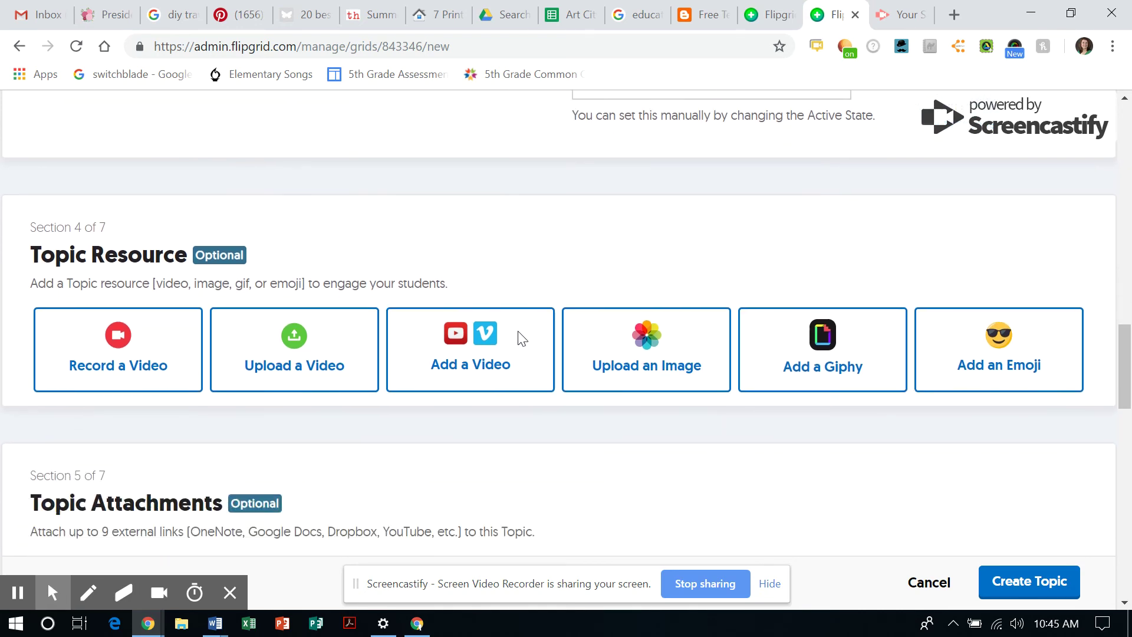
pyautogui.scroll(7, 520, 340)
pyautogui.scroll(-13, 522, 339)
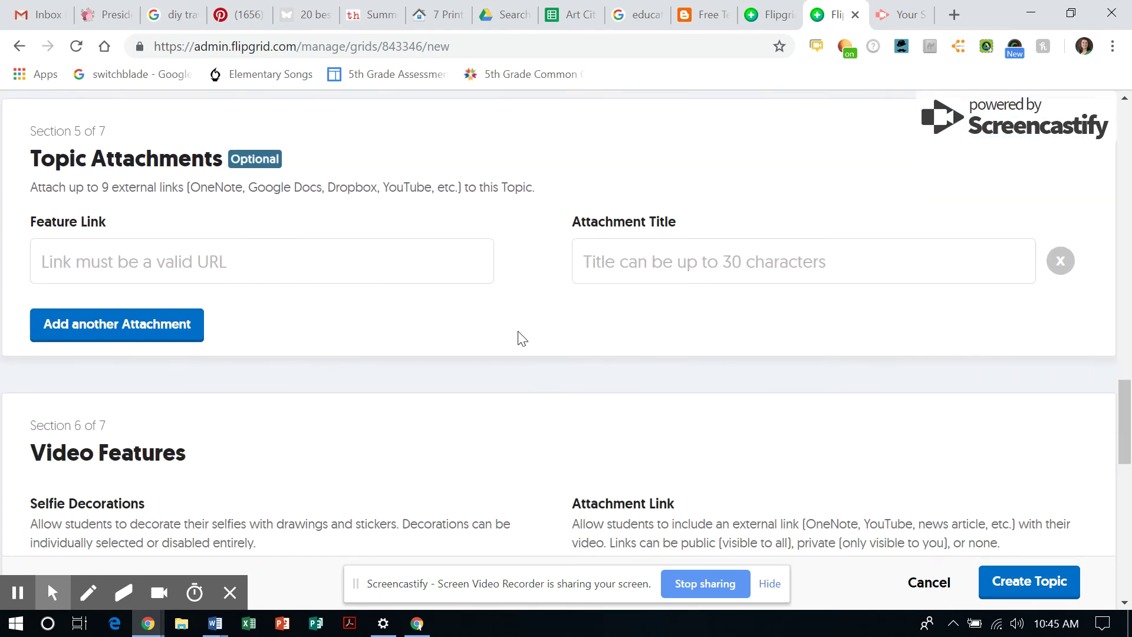
pyautogui.scroll(-3, 518, 331)
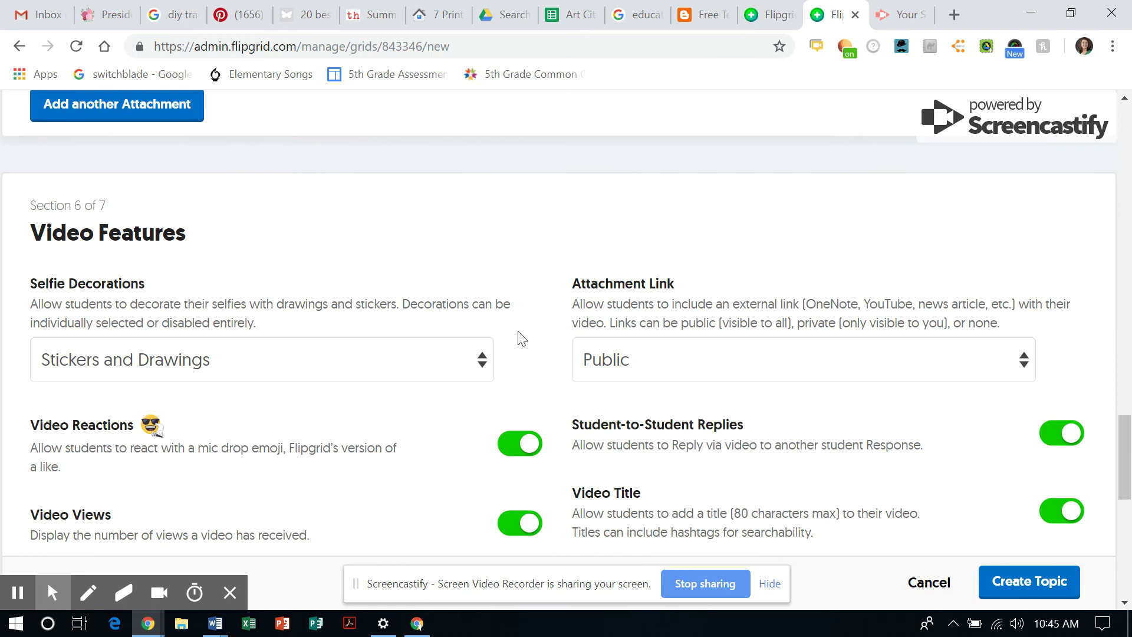
pyautogui.scroll(-1, 521, 338)
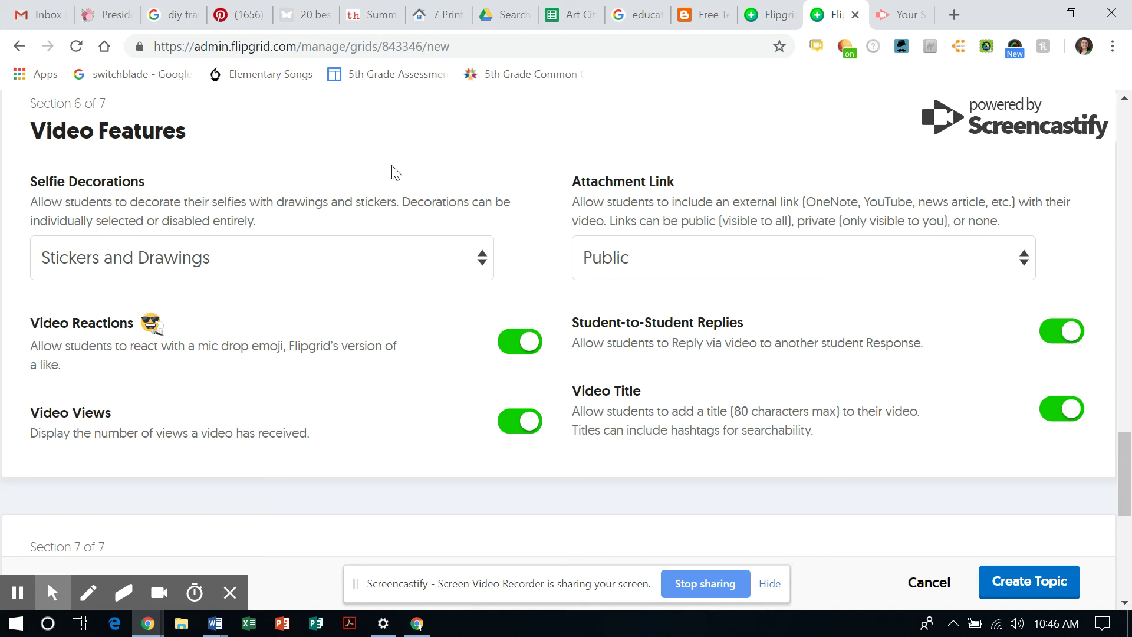
# Set Selfie Decorations to None and switch Video Views off for the topic
pyautogui.click(482, 260)
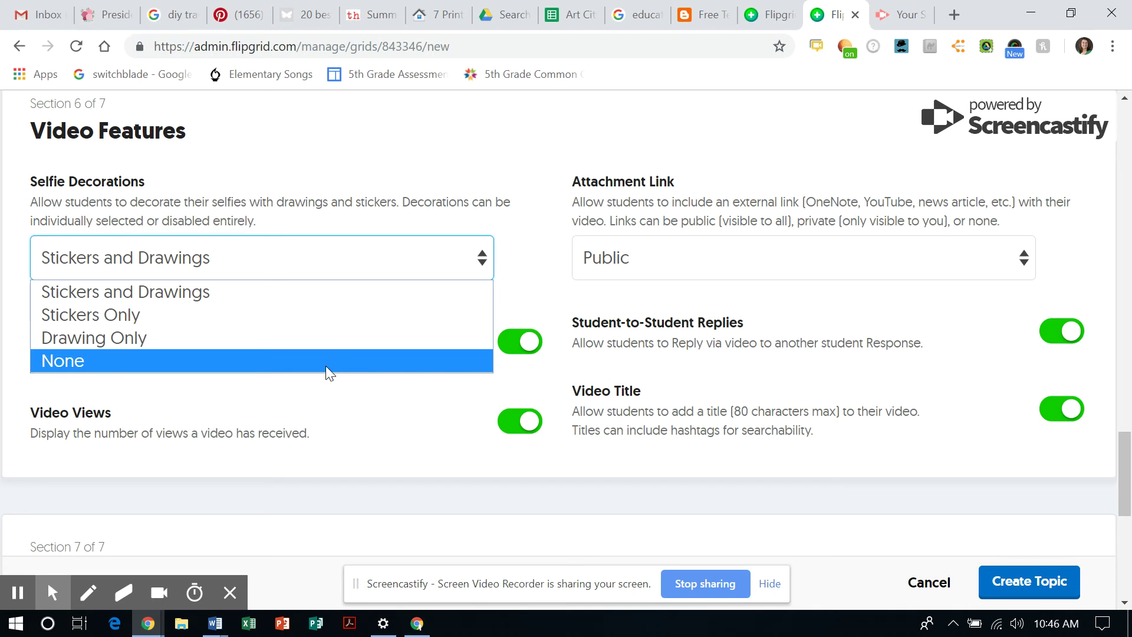
pyautogui.click(326, 366)
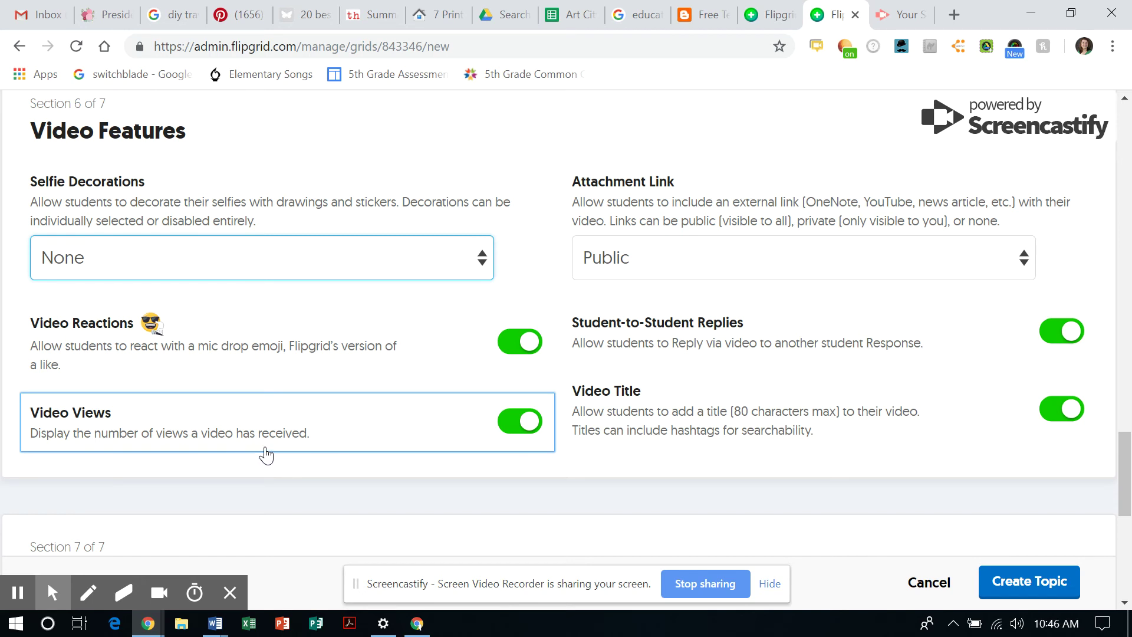
pyautogui.click(522, 422)
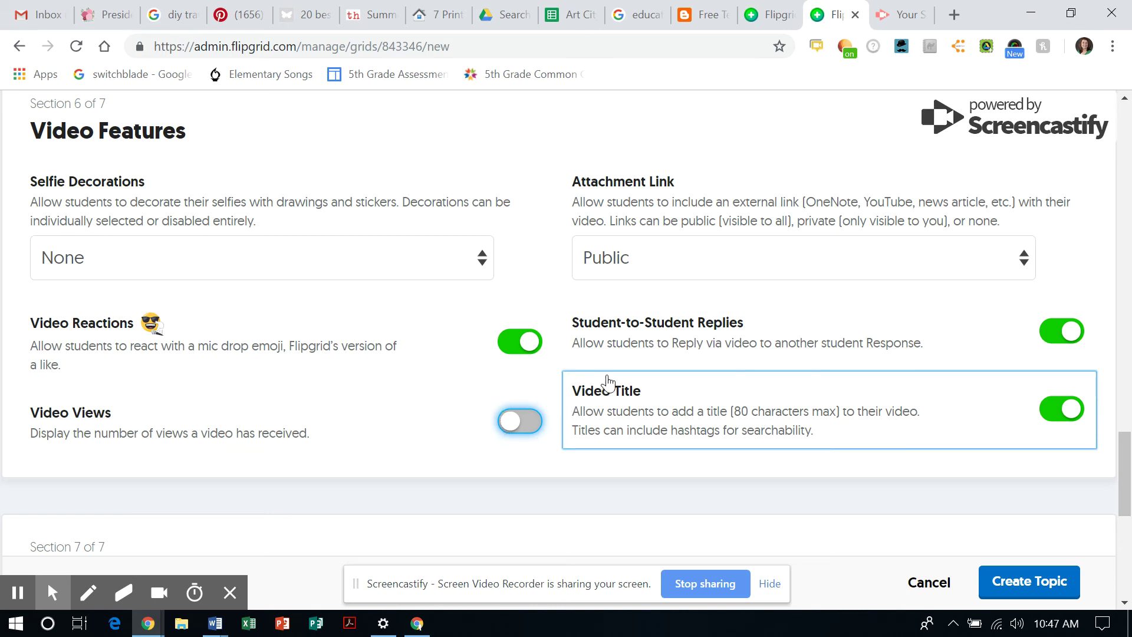
pyautogui.scroll(-1, 590, 352)
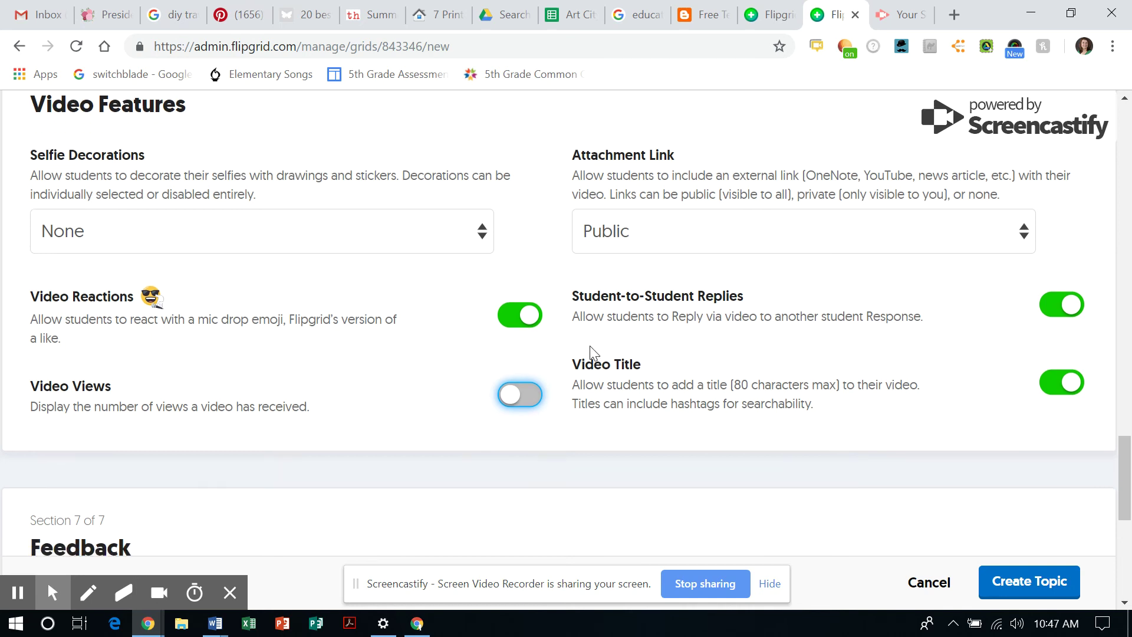
pyautogui.scroll(-1, 590, 347)
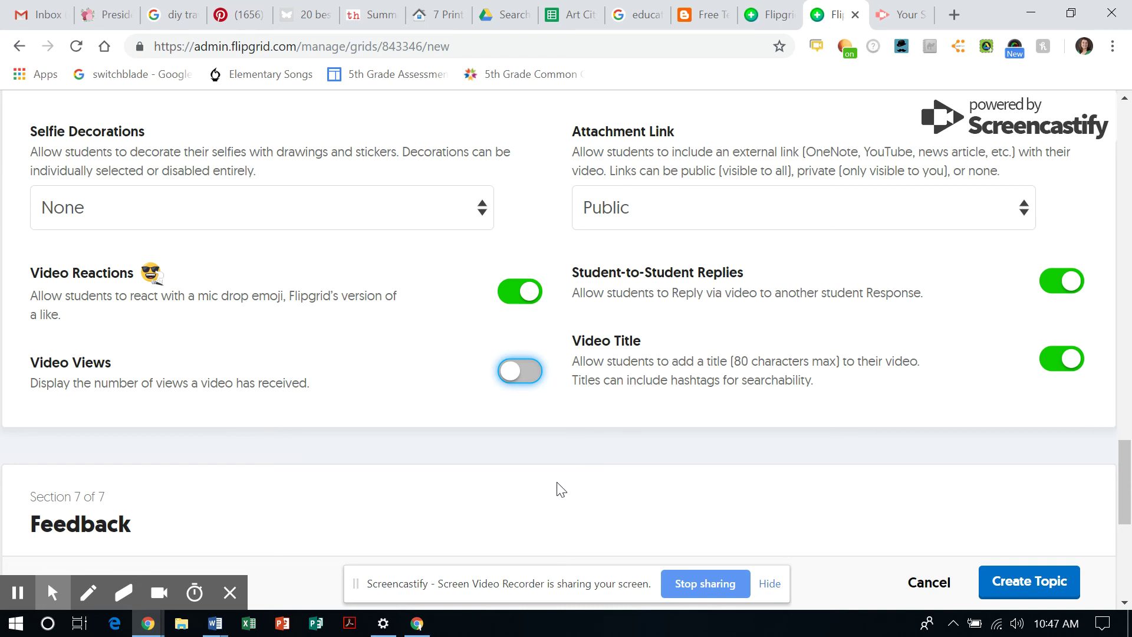
pyautogui.scroll(-3, 554, 489)
pyautogui.scroll(-3, 553, 487)
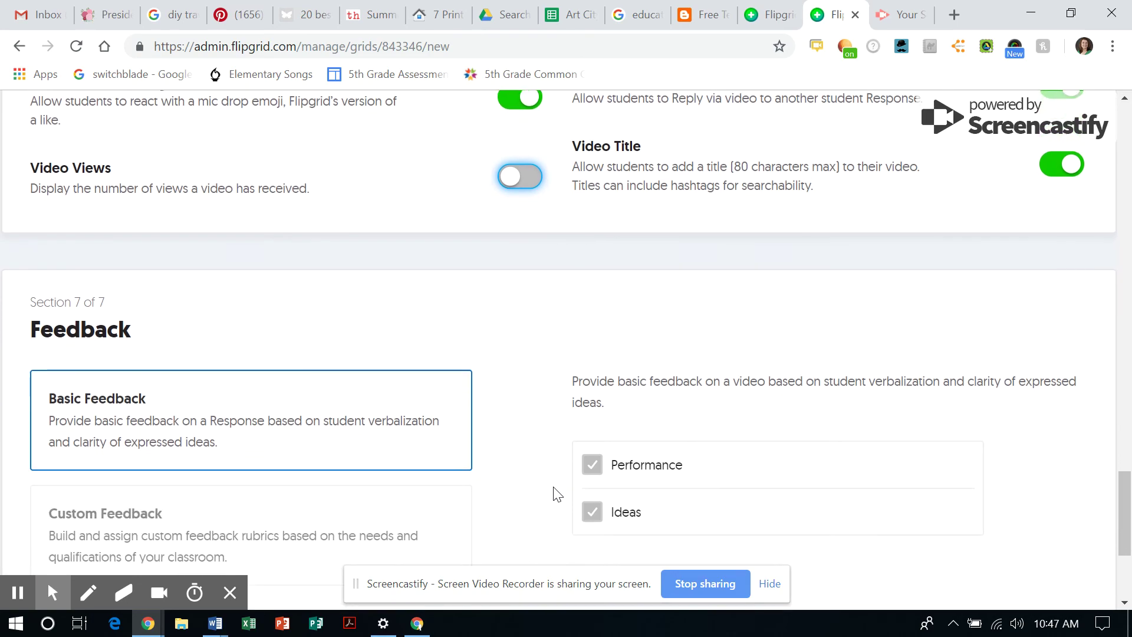
pyautogui.scroll(3, 552, 487)
pyautogui.scroll(15, 553, 492)
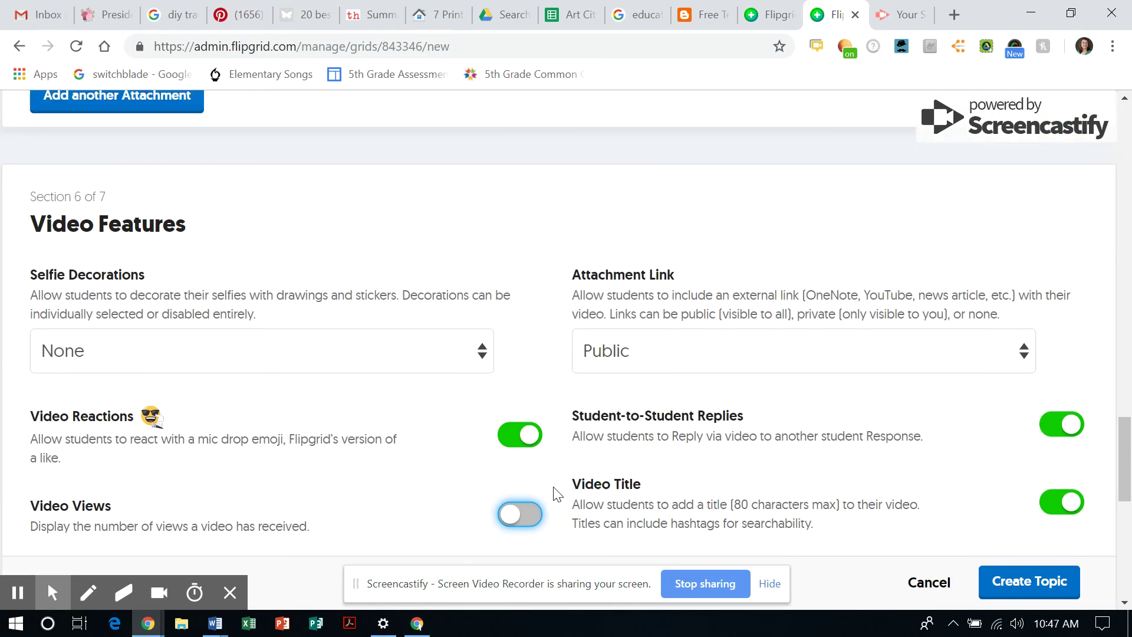
pyautogui.scroll(10, 554, 494)
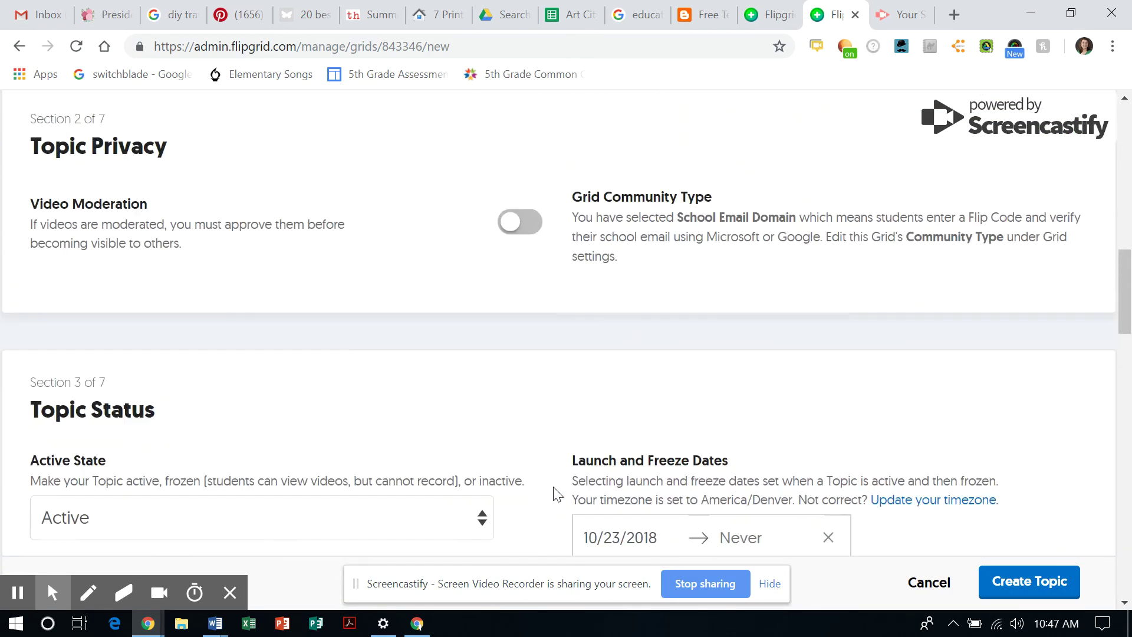
pyautogui.scroll(-20, 556, 493)
pyautogui.scroll(-7, 556, 493)
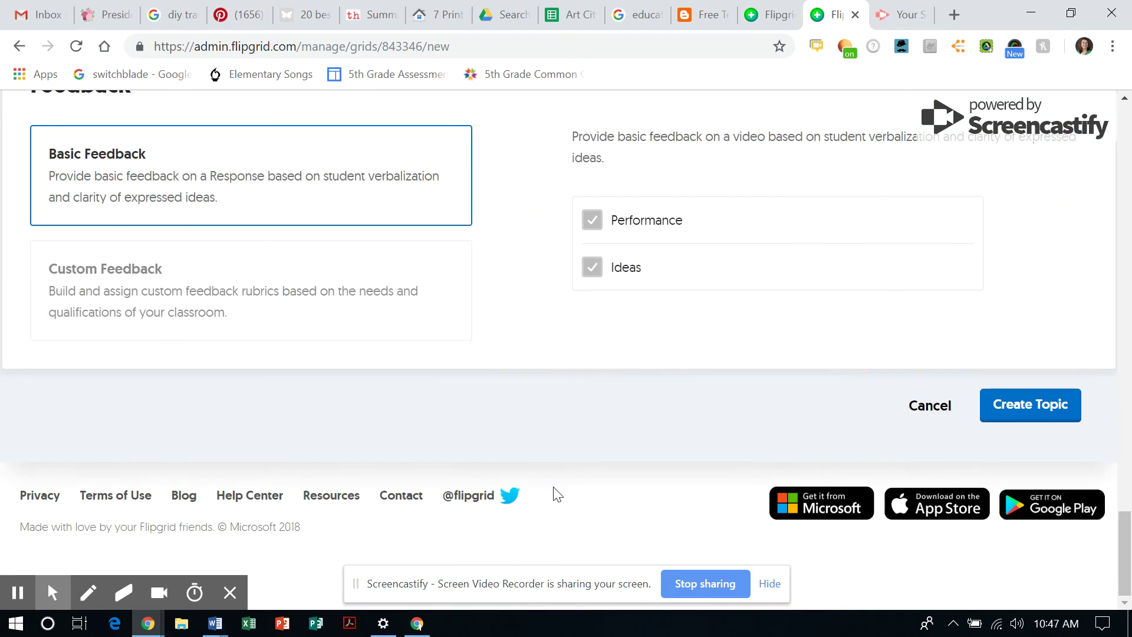
# Create the 'multiplication of 10' topic and dismiss its success dialog with Got it!
pyautogui.click(1055, 405)
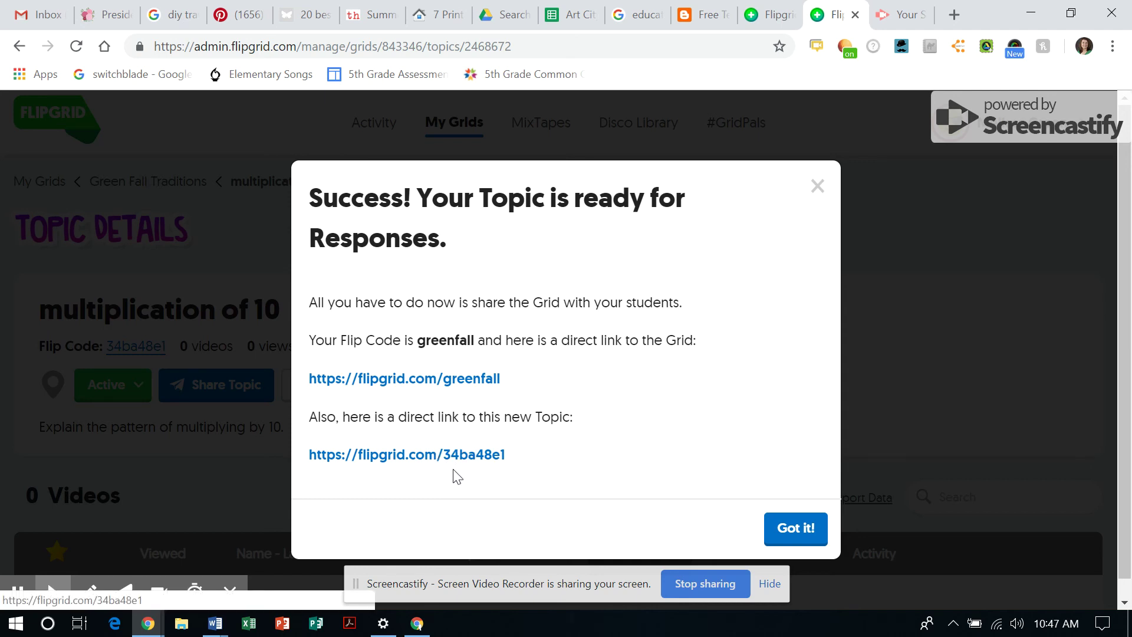
pyautogui.click(798, 529)
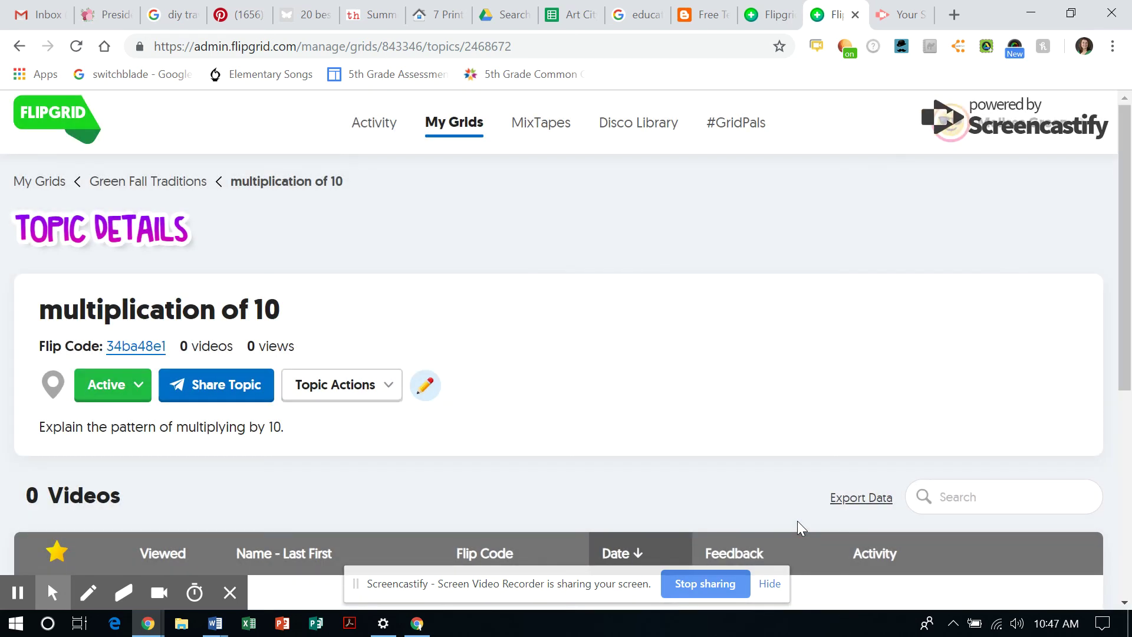
pyautogui.scroll(-3, 583, 338)
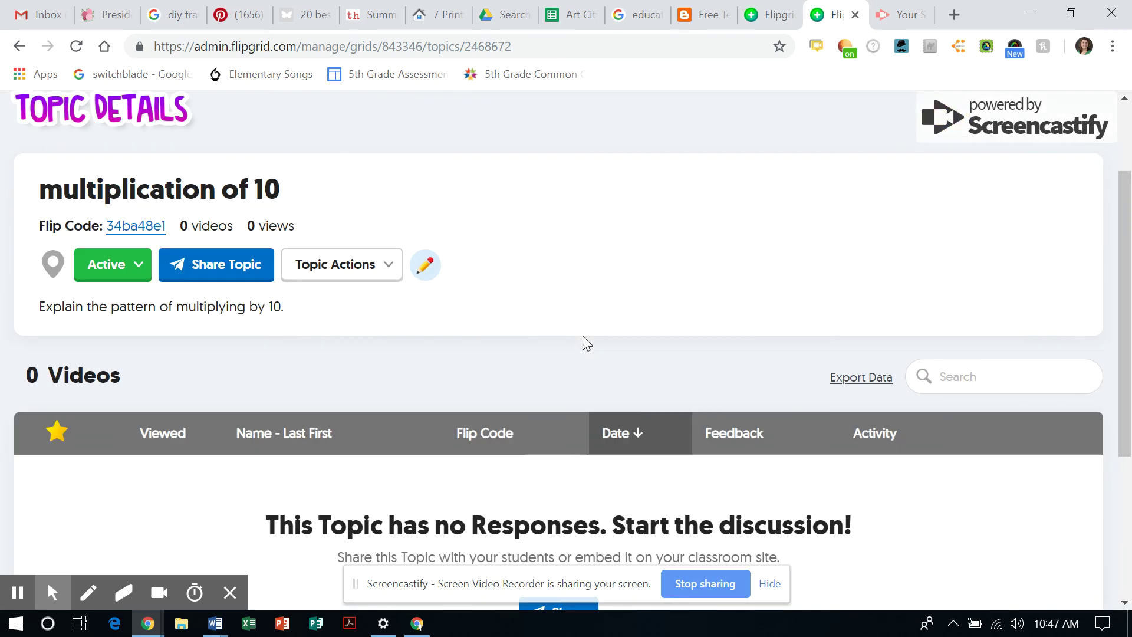
pyautogui.scroll(4, 584, 339)
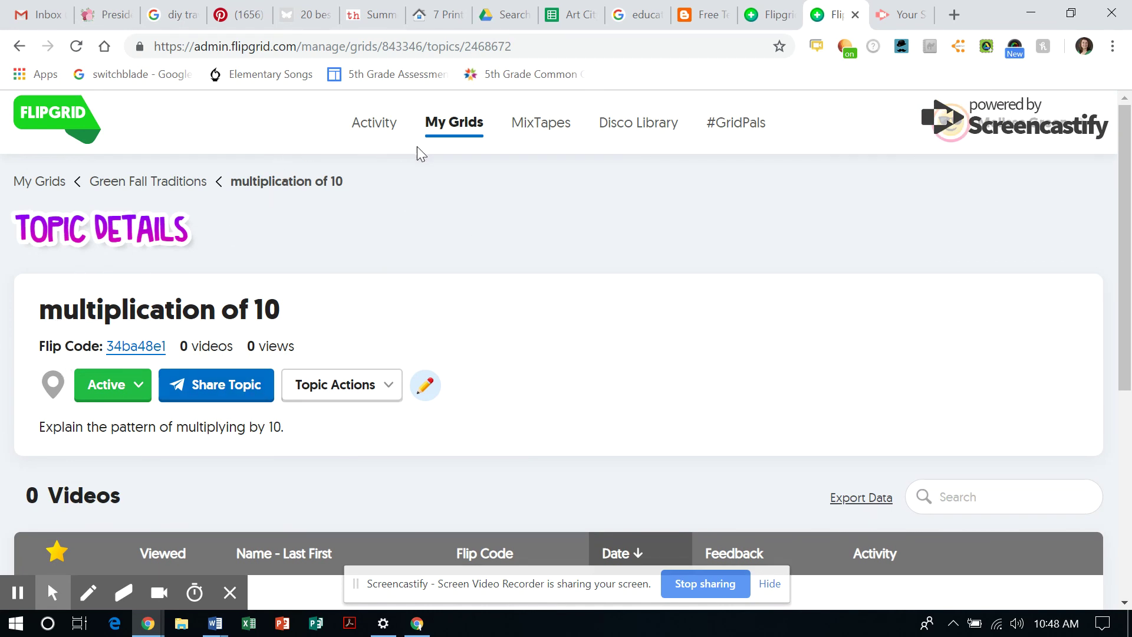
# Return to the Green Fall Traditions grid and confirm multiplication of 10 is listed as Active beside Ideas and Introductions!
pyautogui.click(117, 185)
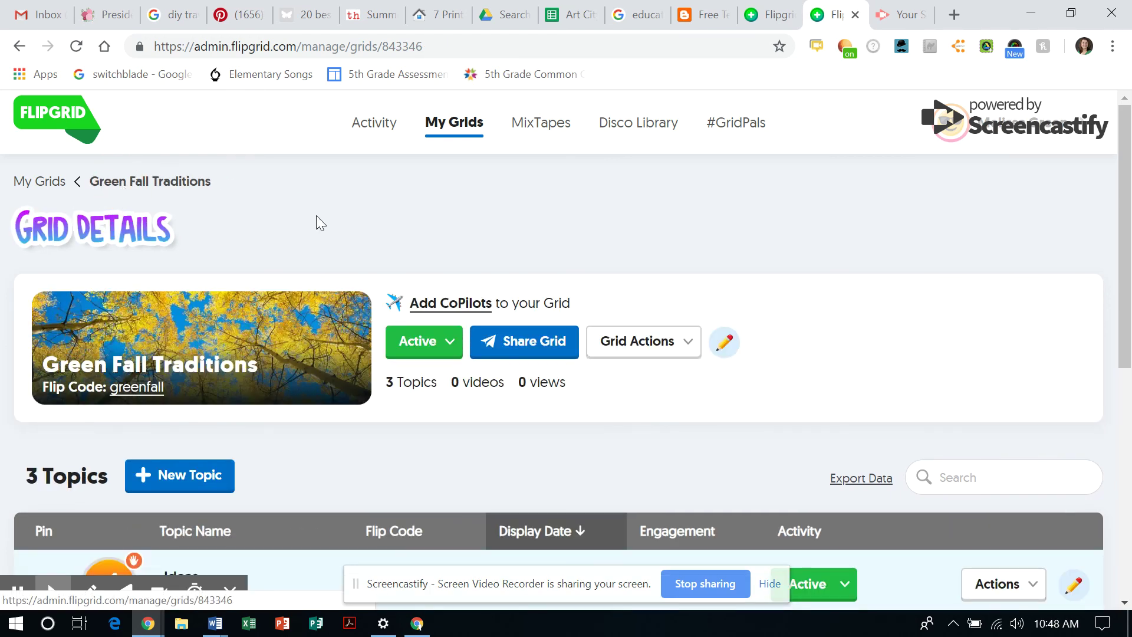
pyautogui.scroll(-2, 316, 222)
pyautogui.scroll(-3, 316, 223)
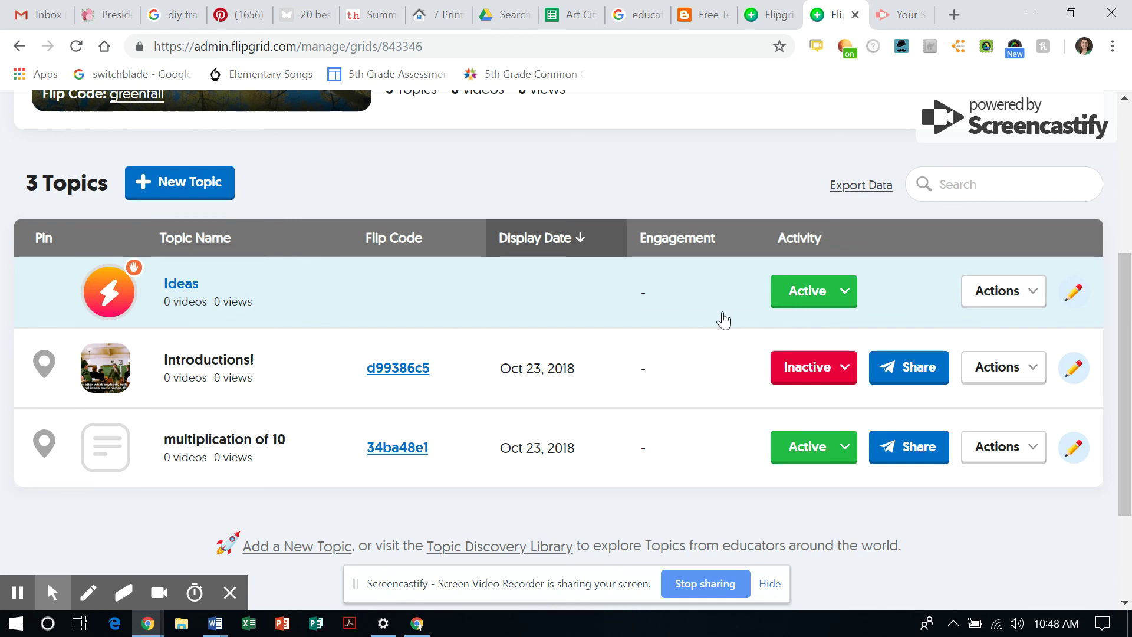
pyautogui.click(1083, 301)
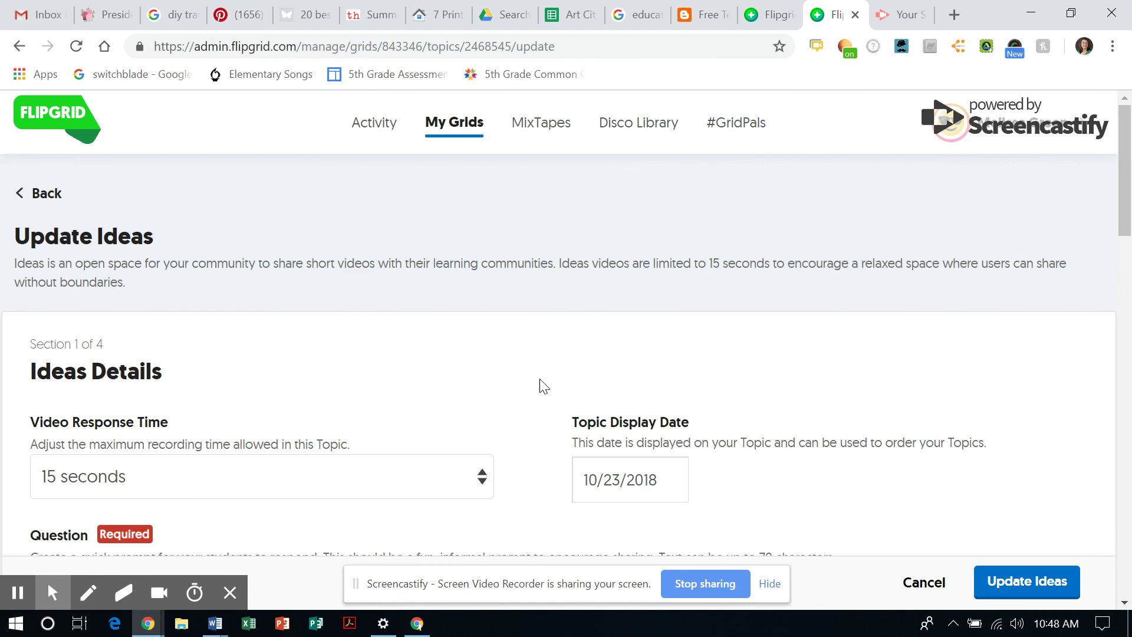
pyautogui.scroll(-8, 540, 380)
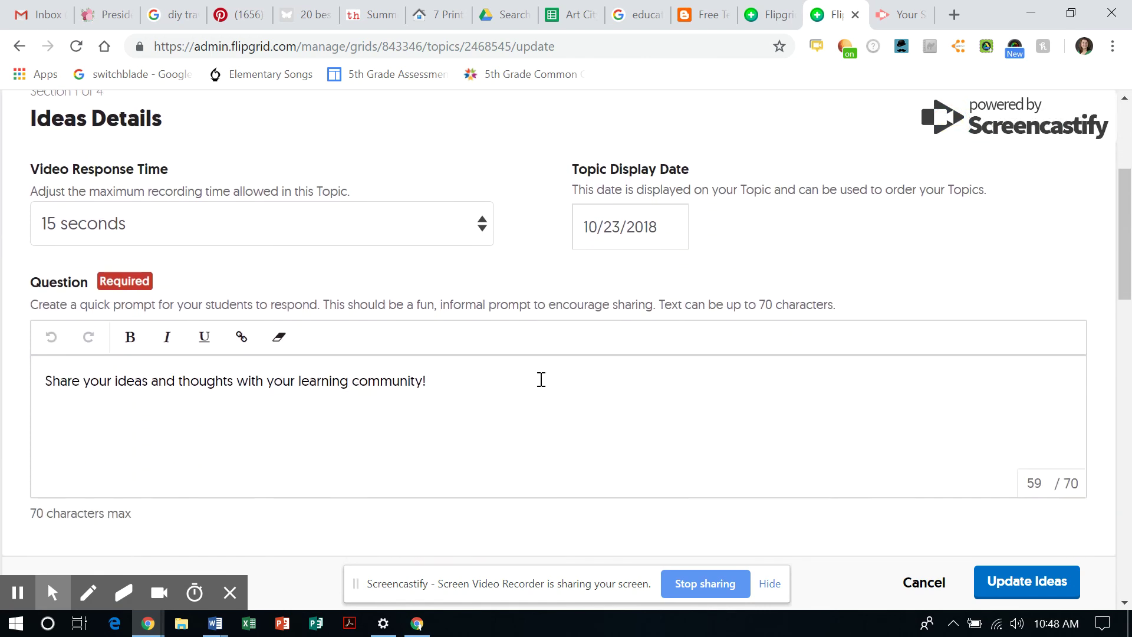
pyautogui.scroll(-10, 540, 379)
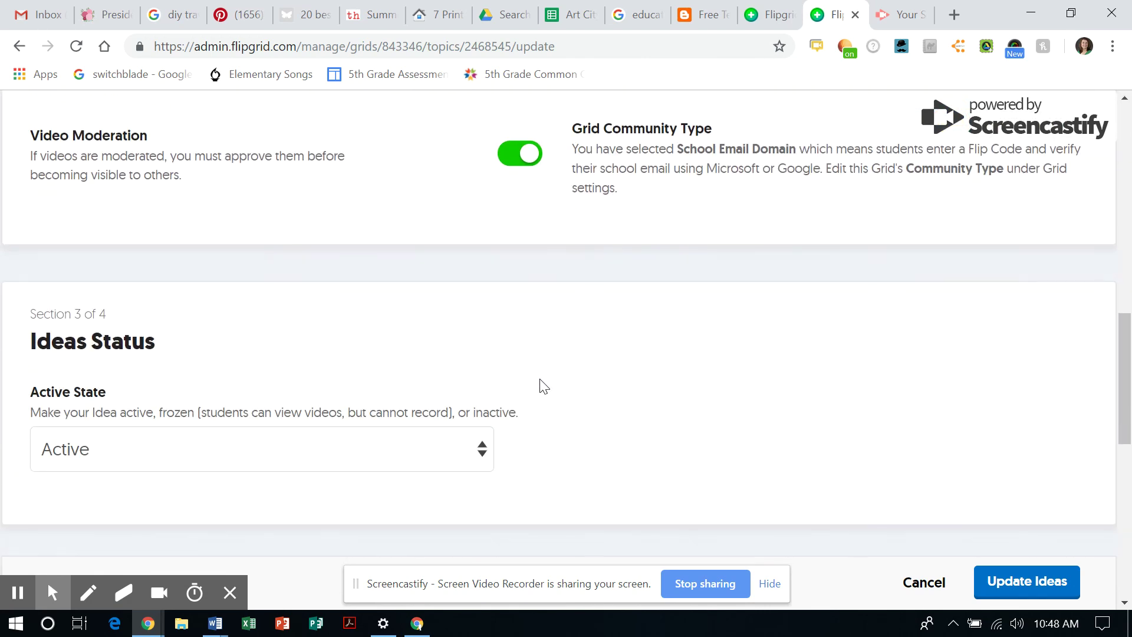
pyautogui.scroll(-7, 539, 378)
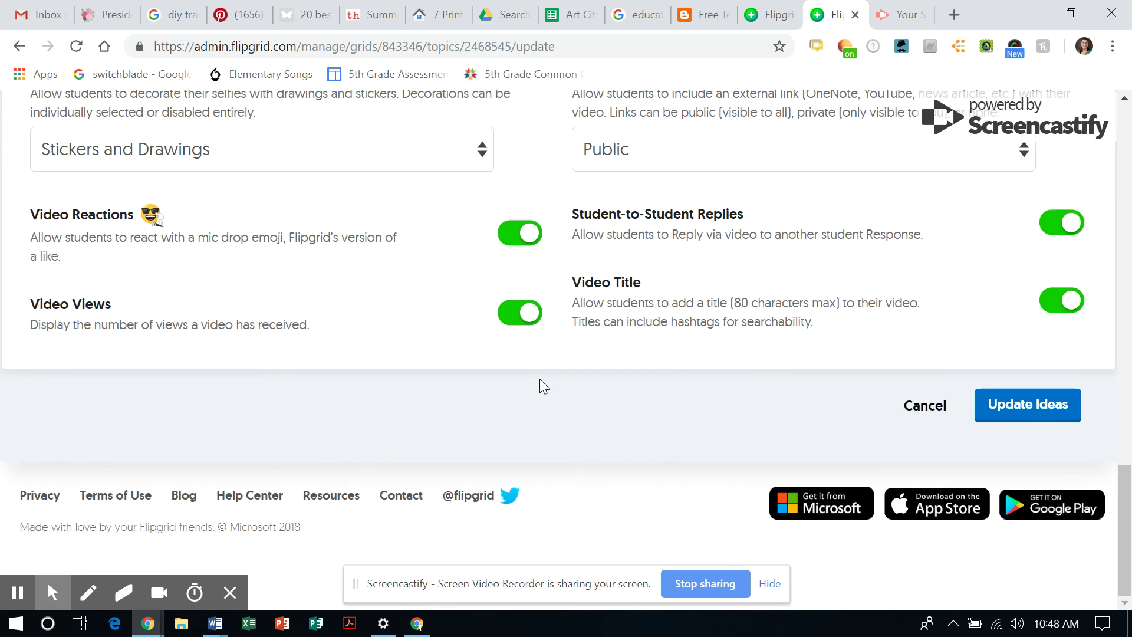
pyautogui.scroll(2, 539, 379)
pyautogui.scroll(20, 539, 379)
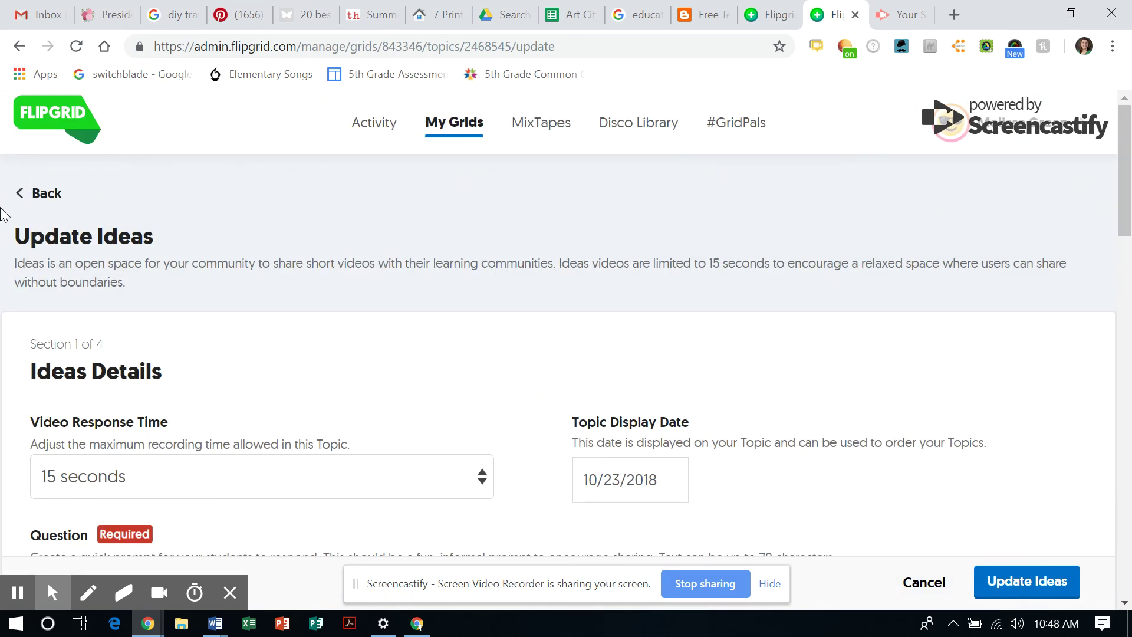
pyautogui.click(37, 198)
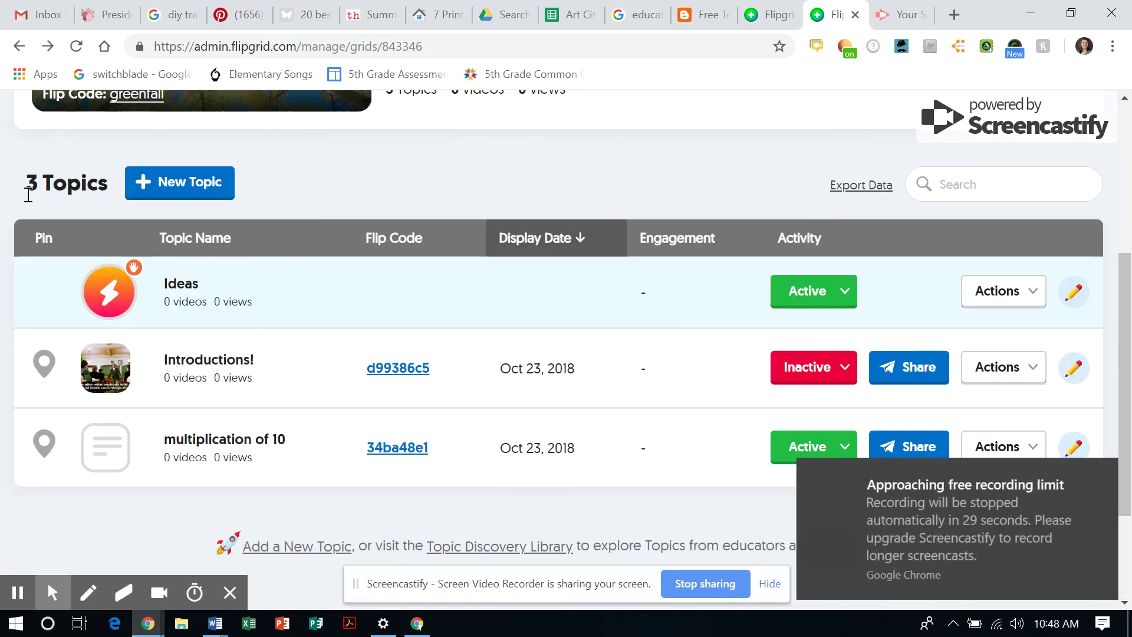
pyautogui.click(1095, 470)
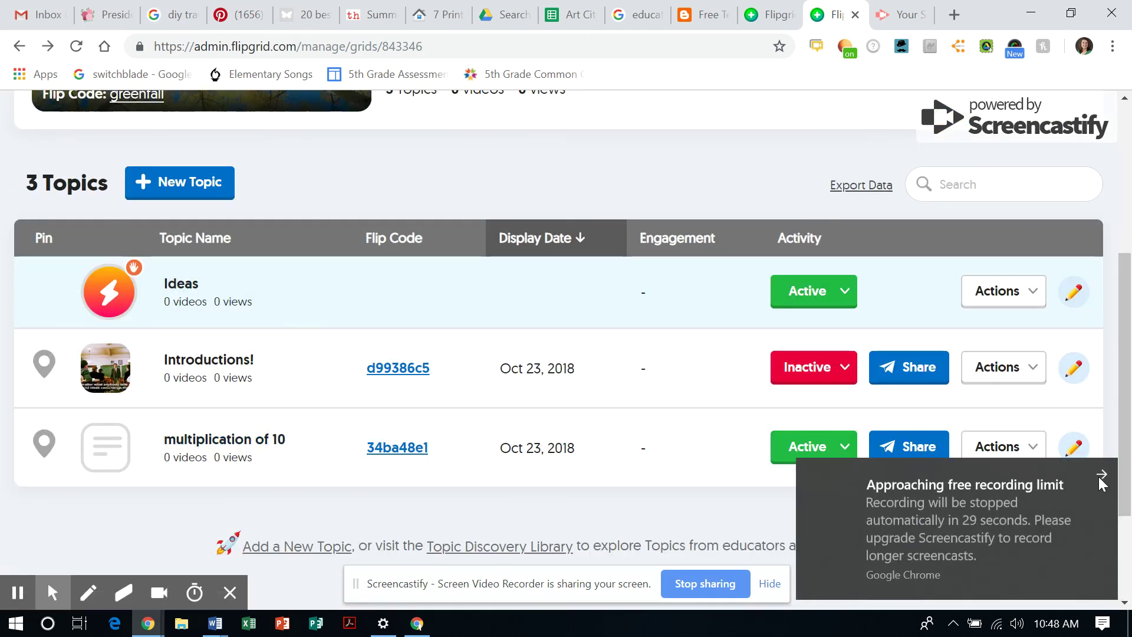
pyautogui.scroll(-2, 664, 489)
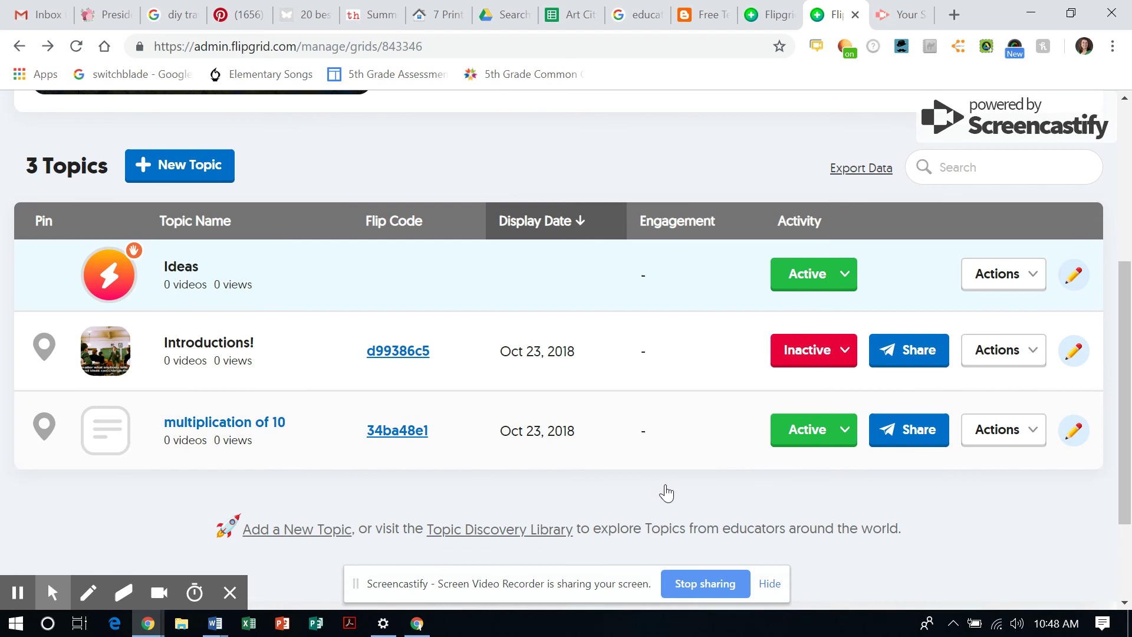
pyautogui.scroll(6, 665, 483)
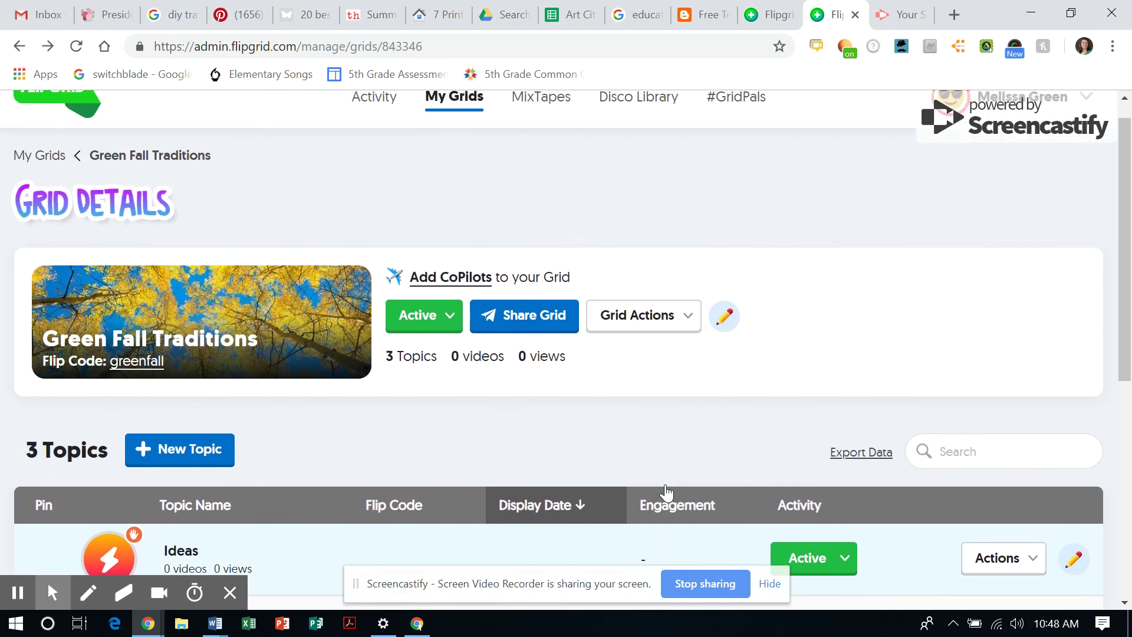
pyautogui.scroll(1, 665, 483)
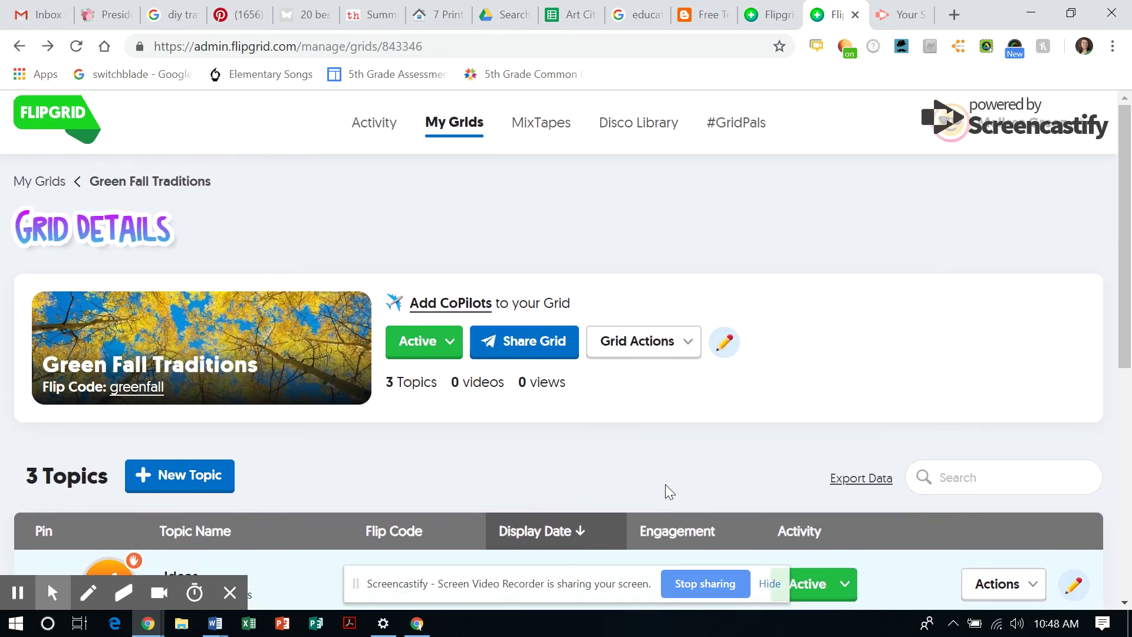